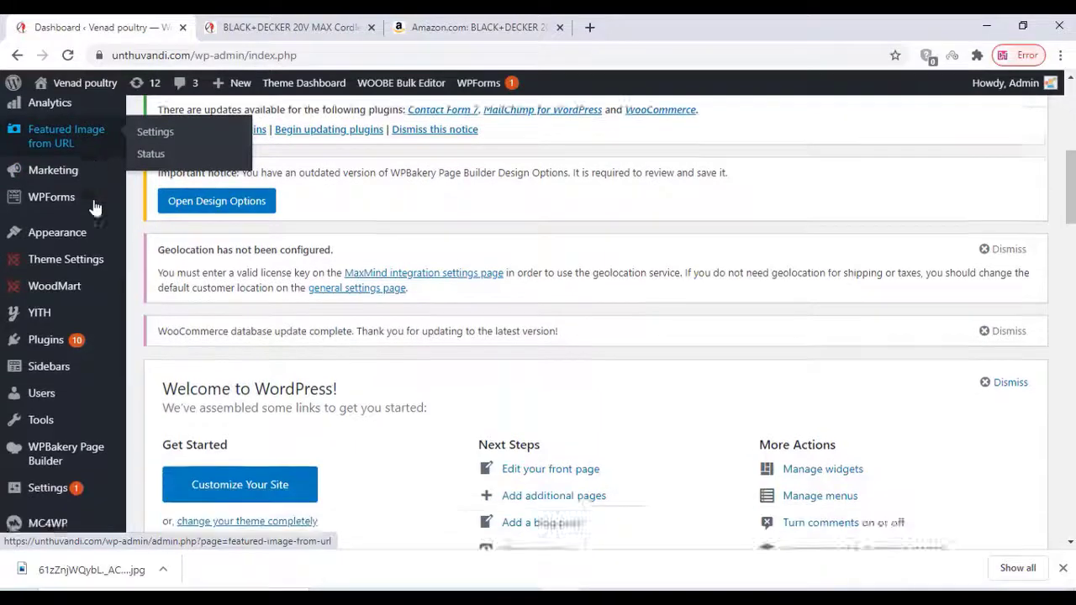
Find the plugin "Reviews importer for AliExpress and Amazon by Wooshark" in the plugin directory, then install and activate it
mouse_move(50, 276)
click(157, 304)
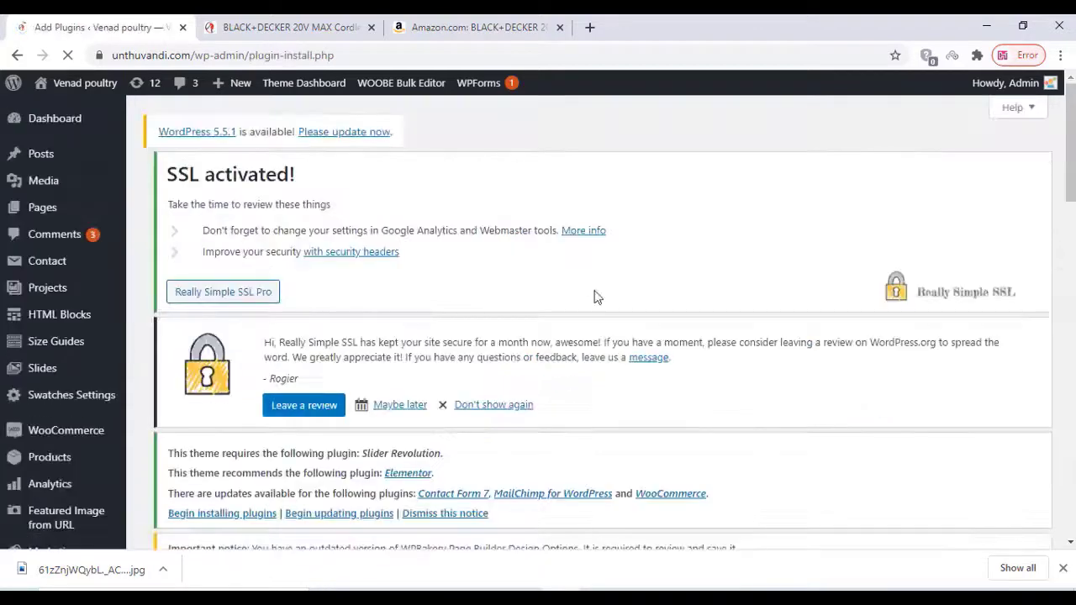
scroll(595, 294, down, 5)
right_click(856, 234)
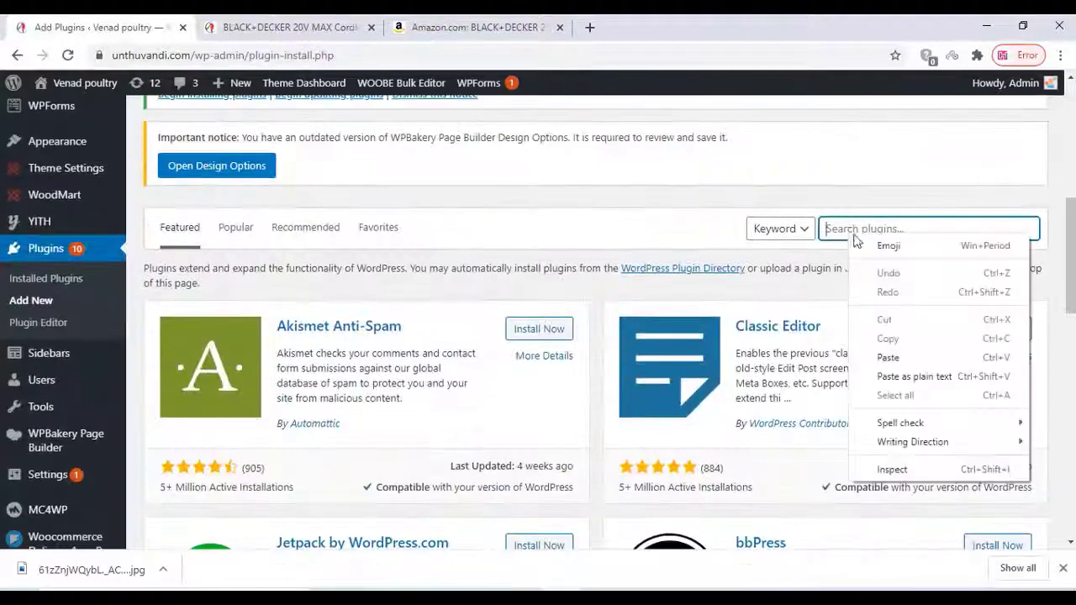
click(893, 360)
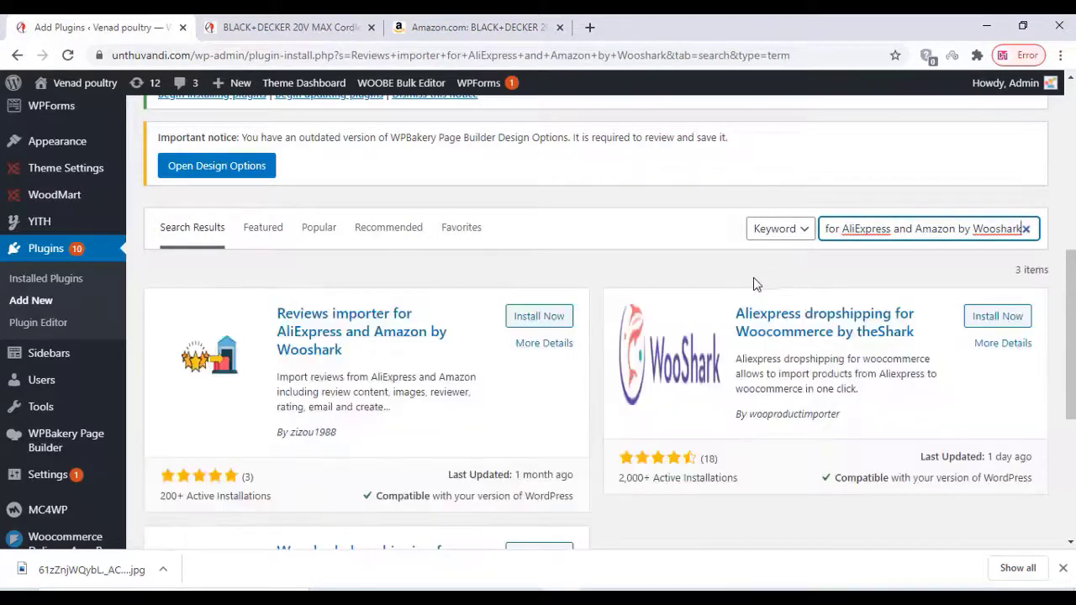
click(539, 319)
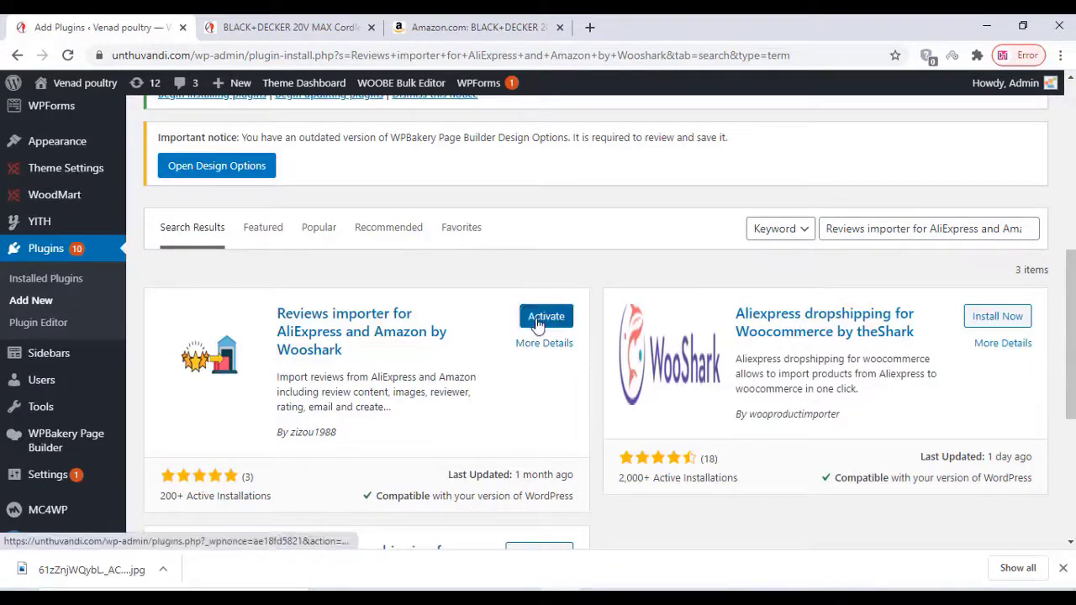
click(538, 319)
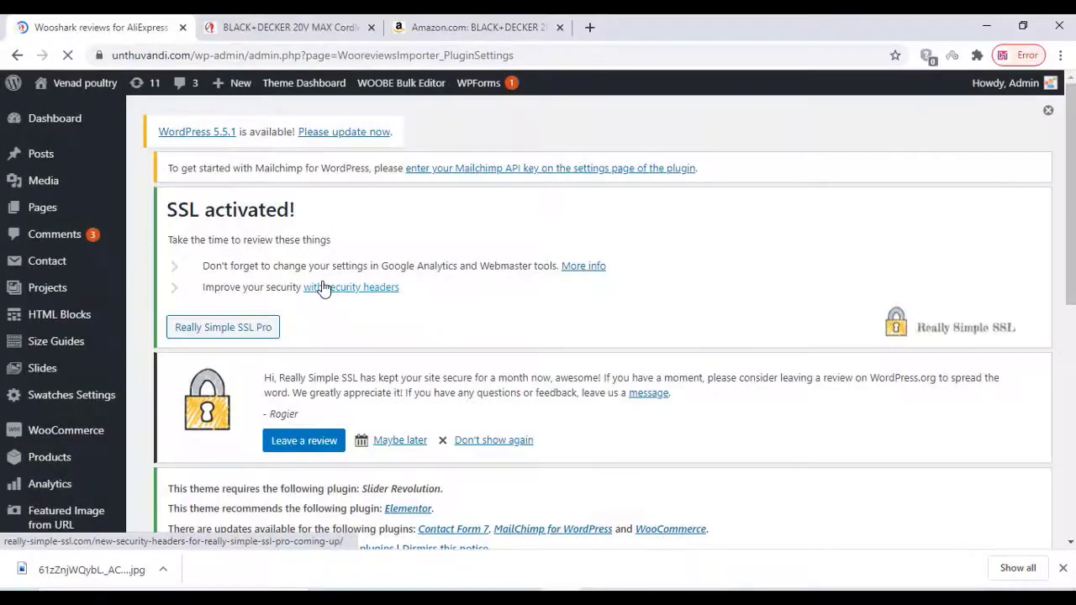
Open review management for the BLACK+DECKER 20V MAX Cordless Drill / Driver in the Wooshark product list
scroll(322, 287, down, 5)
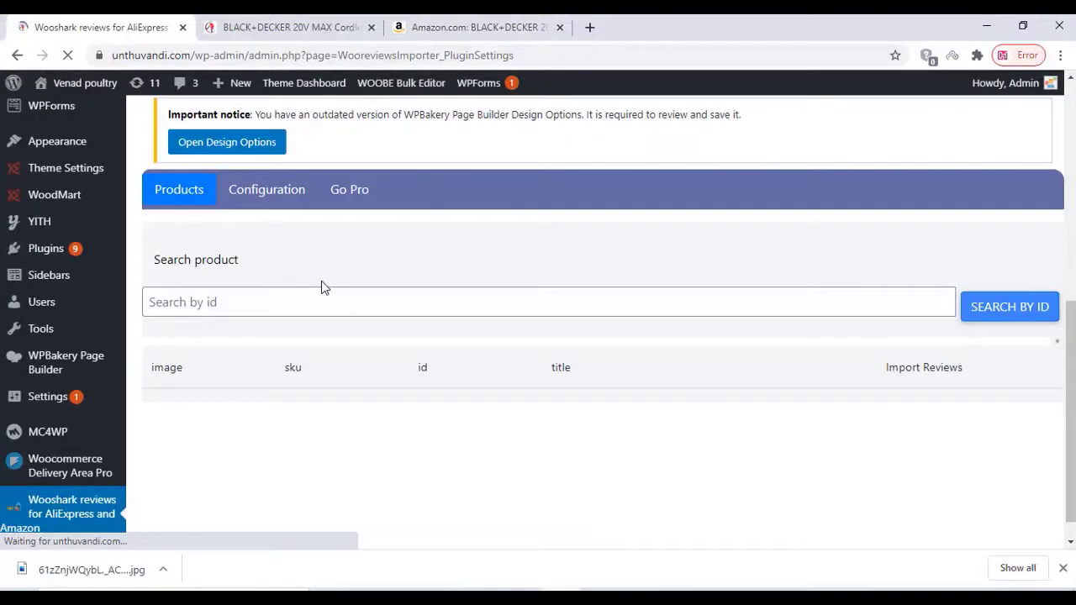
scroll(322, 288, down, 1)
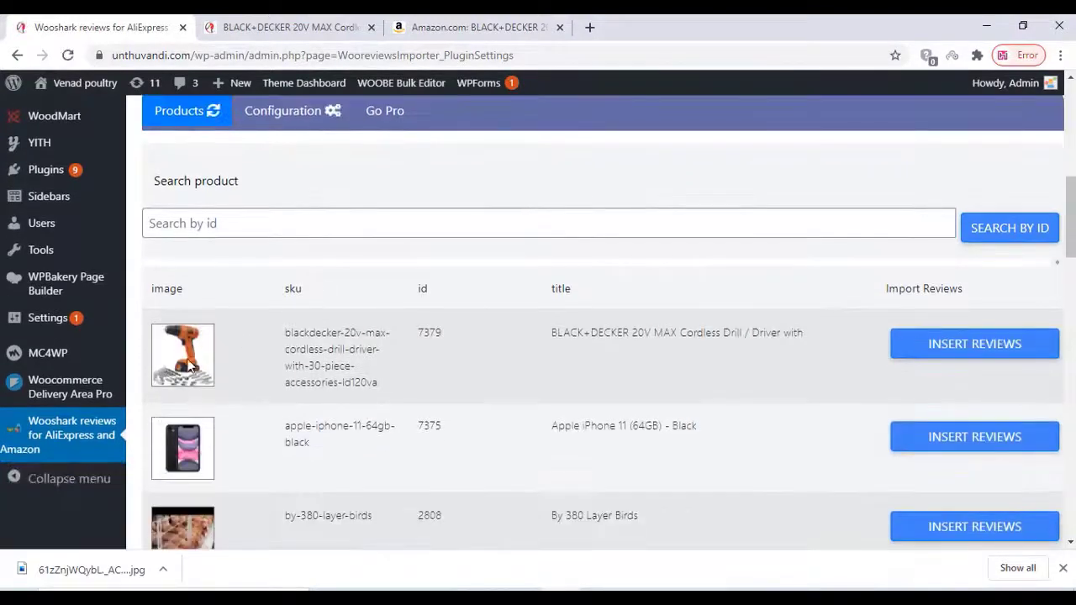
click(968, 343)
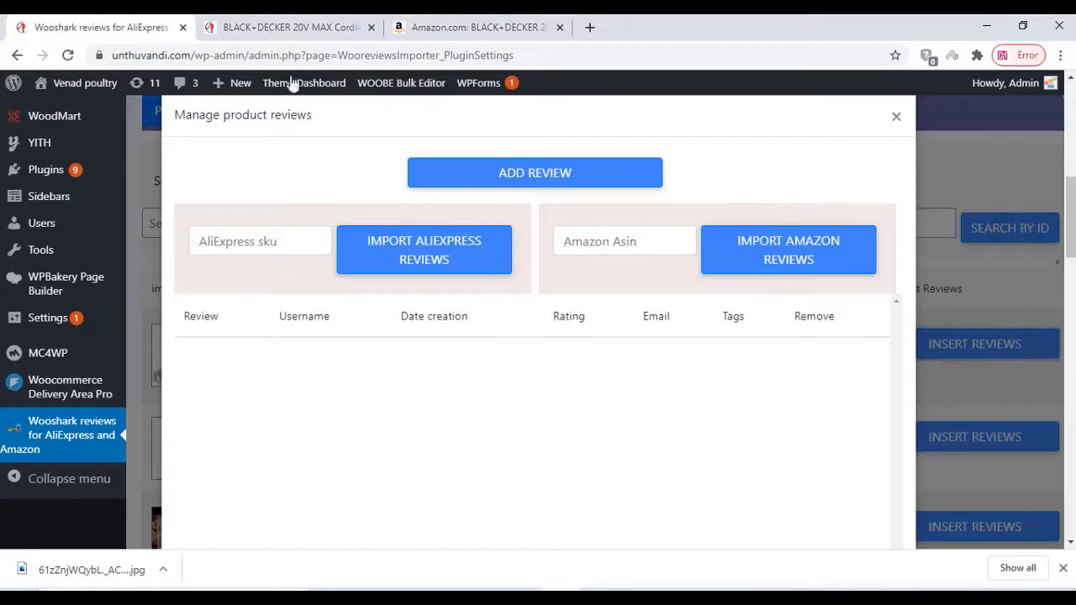
Switch to Amazon.com and bring up its home page with the product search ready for input
click(466, 19)
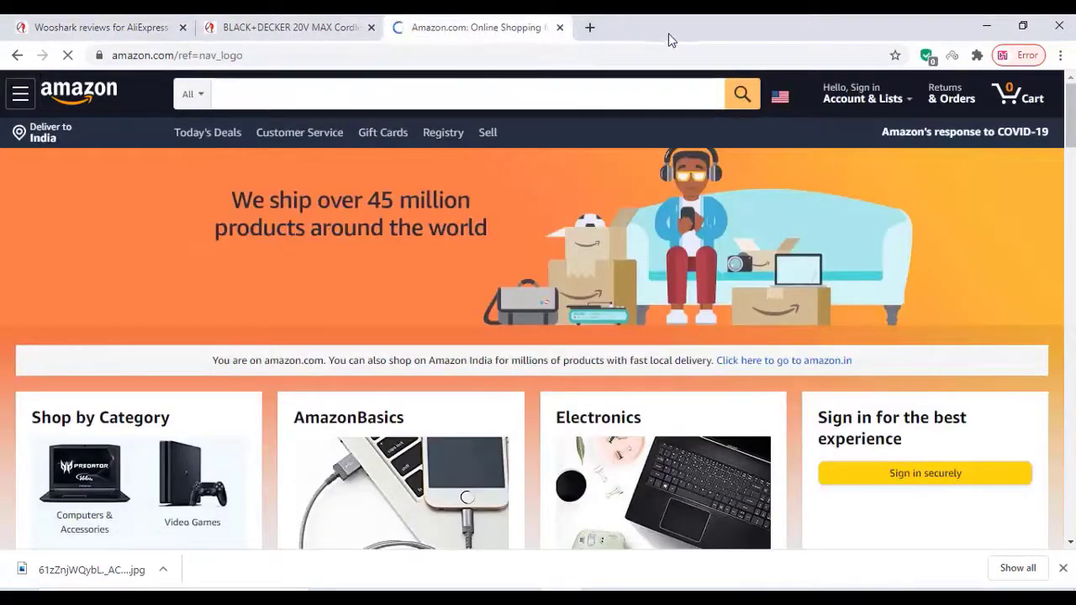
scroll(316, 264, down, 10)
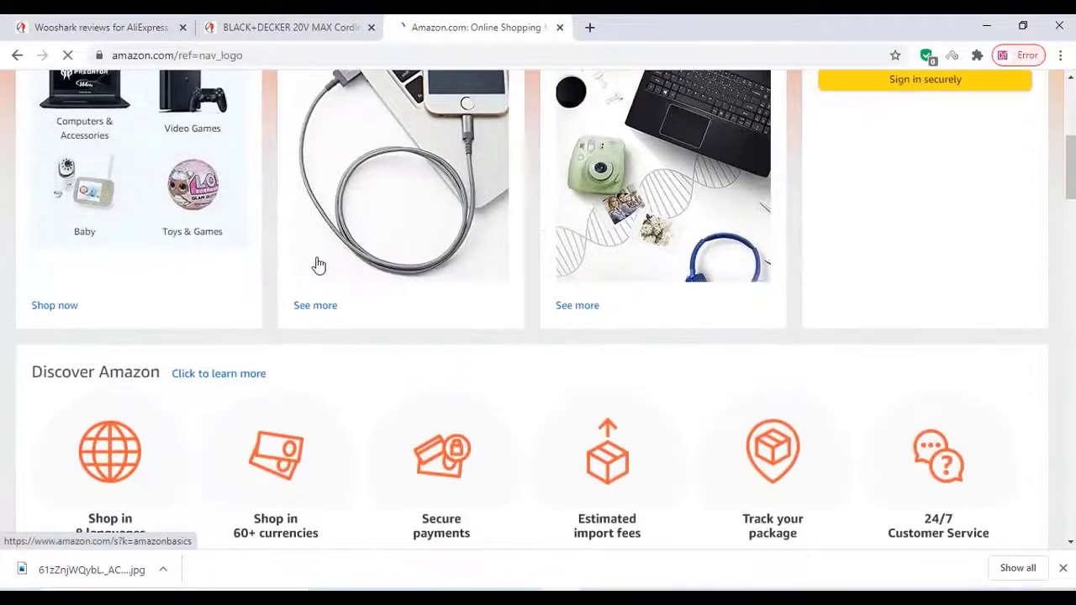
scroll(319, 266, up, 7)
scroll(320, 266, up, 3)
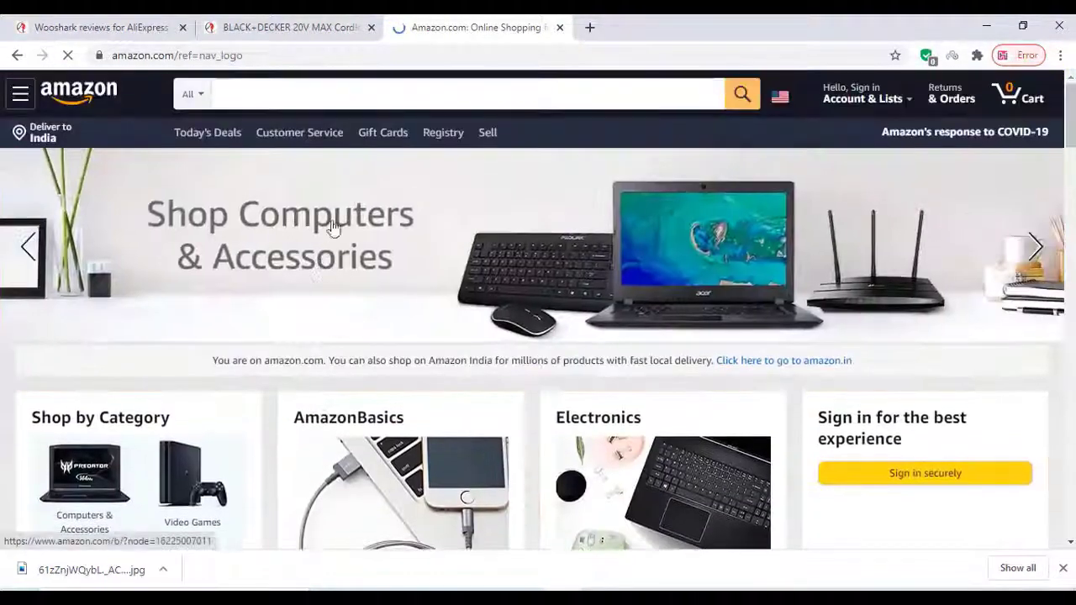
right_click(248, 108)
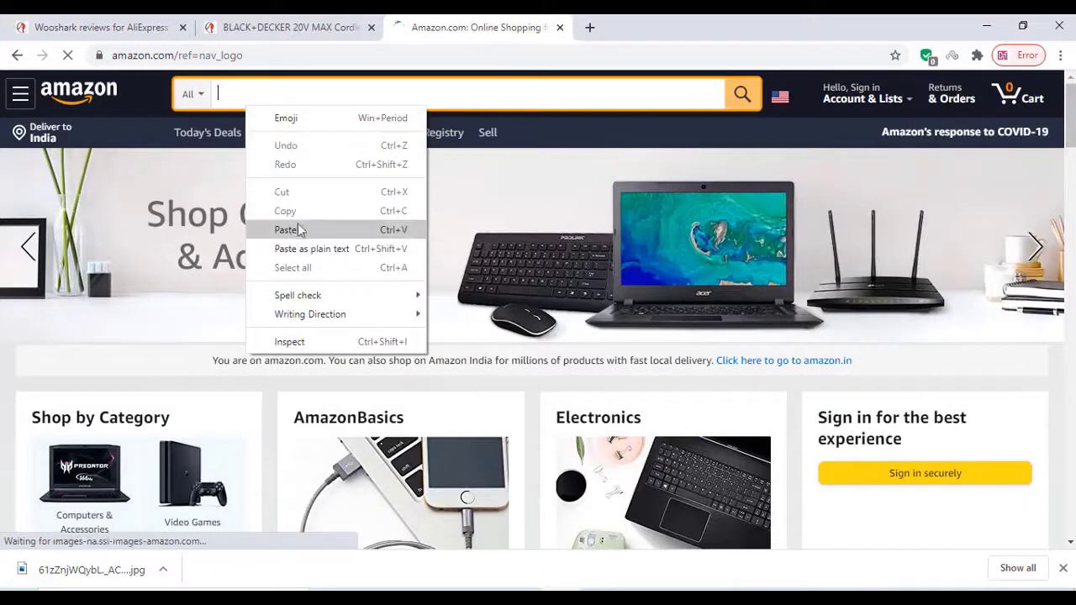
Copy the drill's full title from its product page on the store site
click(274, 25)
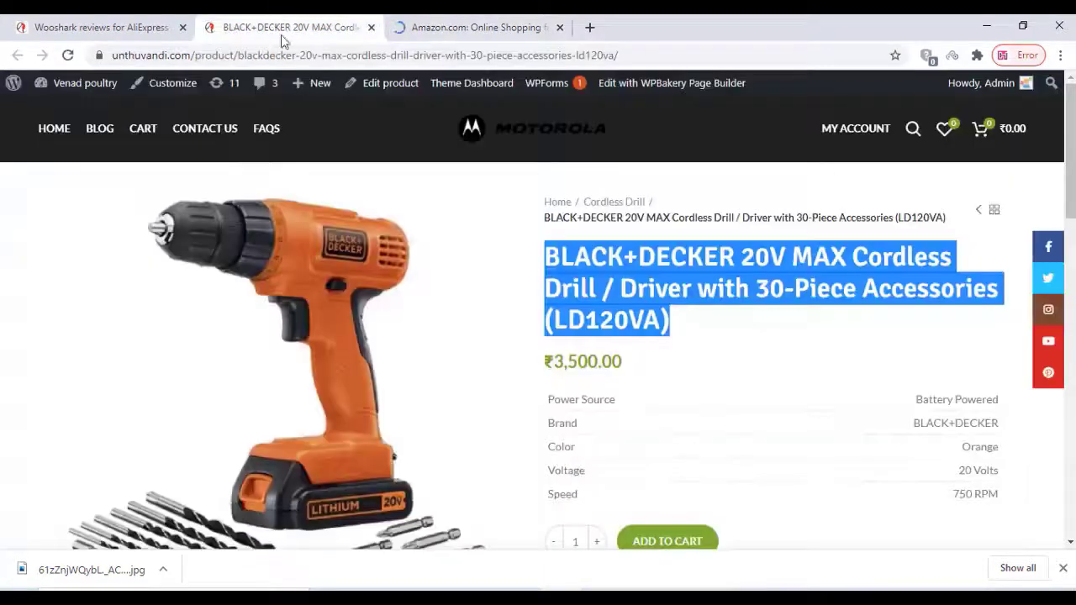
right_click(572, 263)
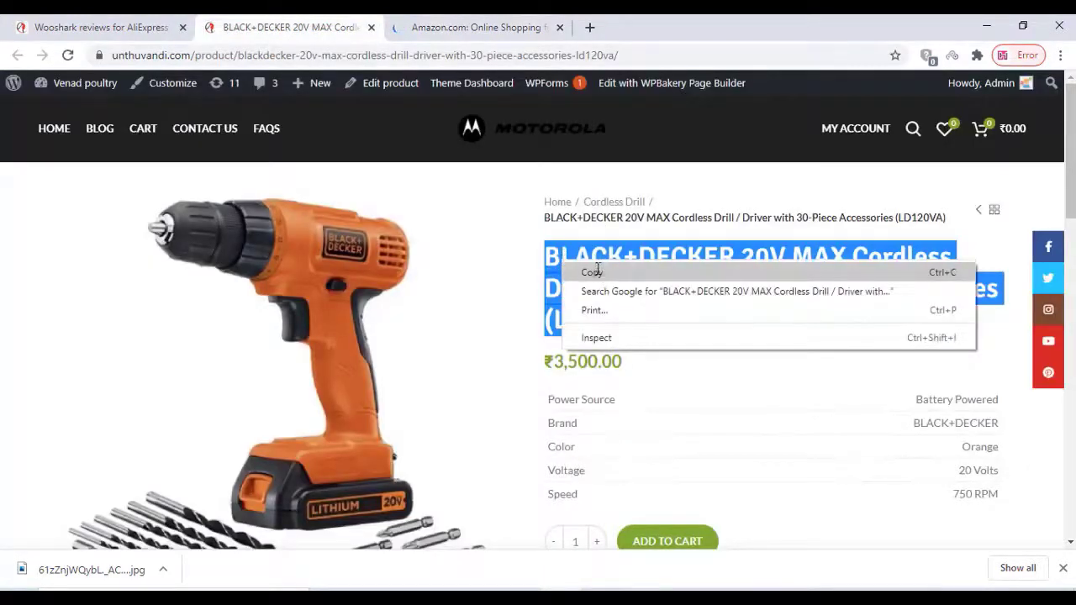
click(591, 272)
Search Amazon for "BLACK+DECKER 20V MAX Cordless Drill / Driver with 30-Piece Accessories (LD120VA)" and open the listing with that exact title
click(458, 26)
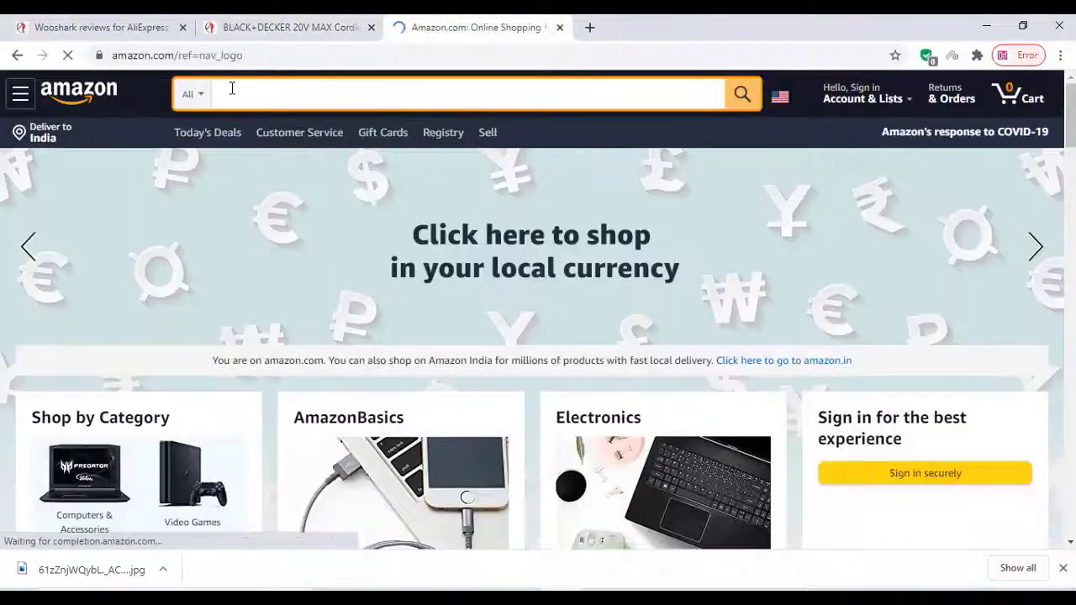
right_click(232, 89)
click(267, 212)
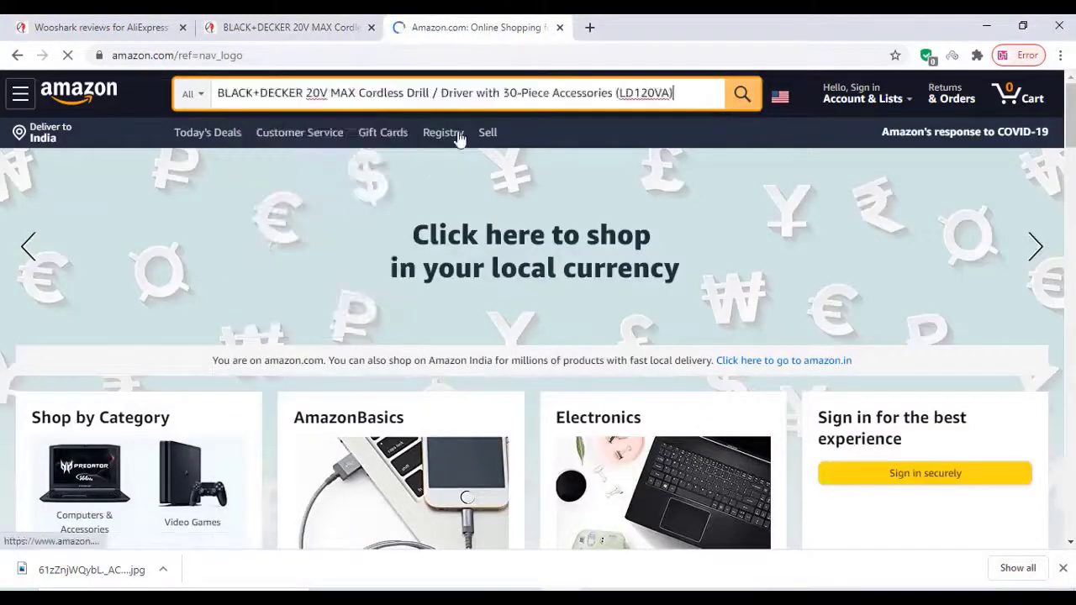
click(741, 93)
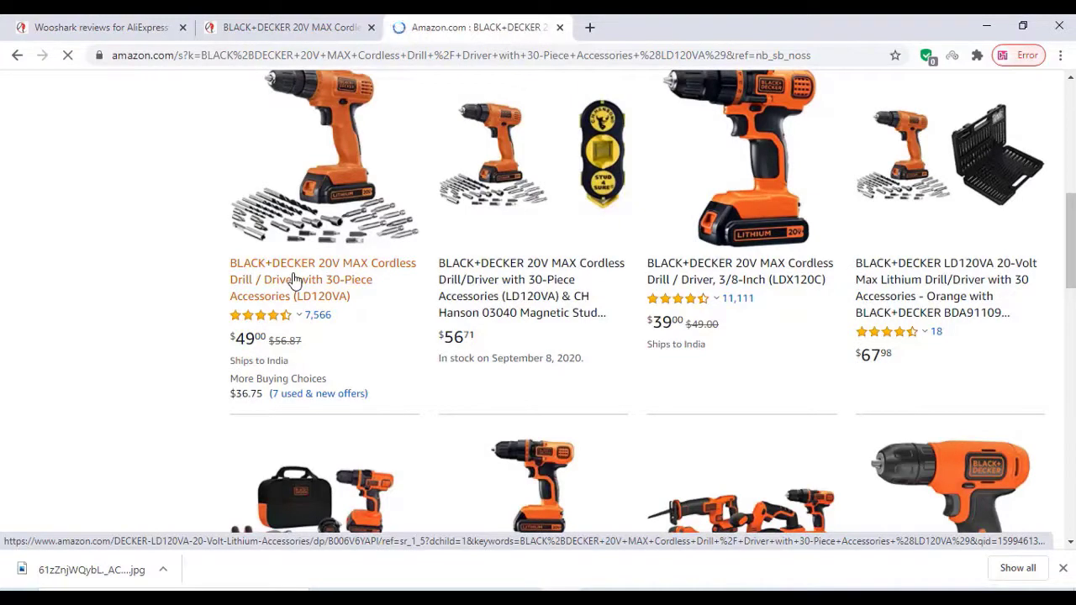
click(294, 280)
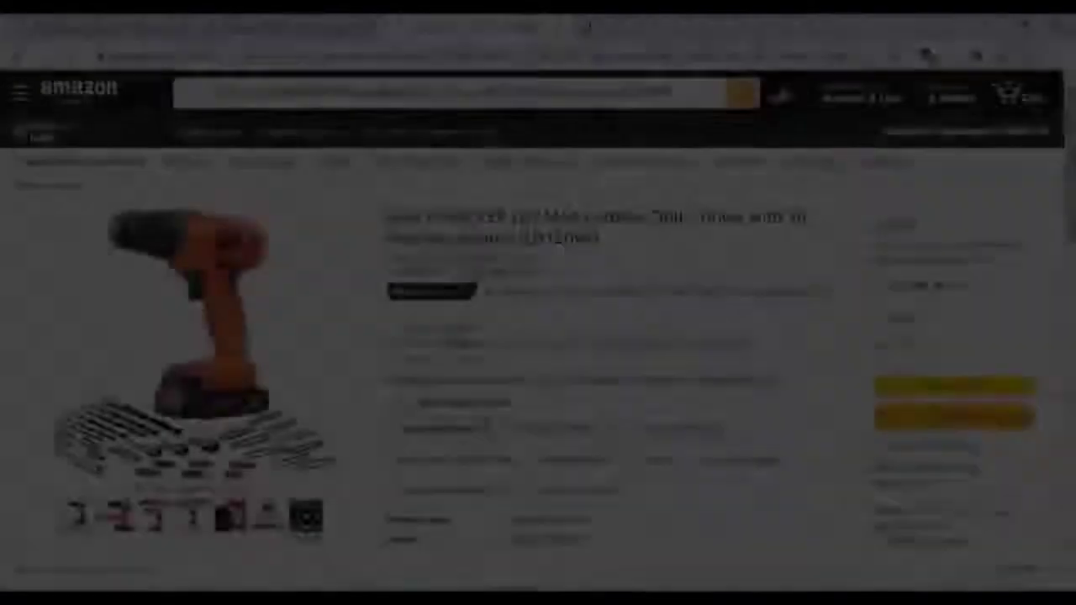
Copy the ASIN B006V6YAPI from the additional product information of the drill's Amazon listing
scroll(469, 279, down, 5)
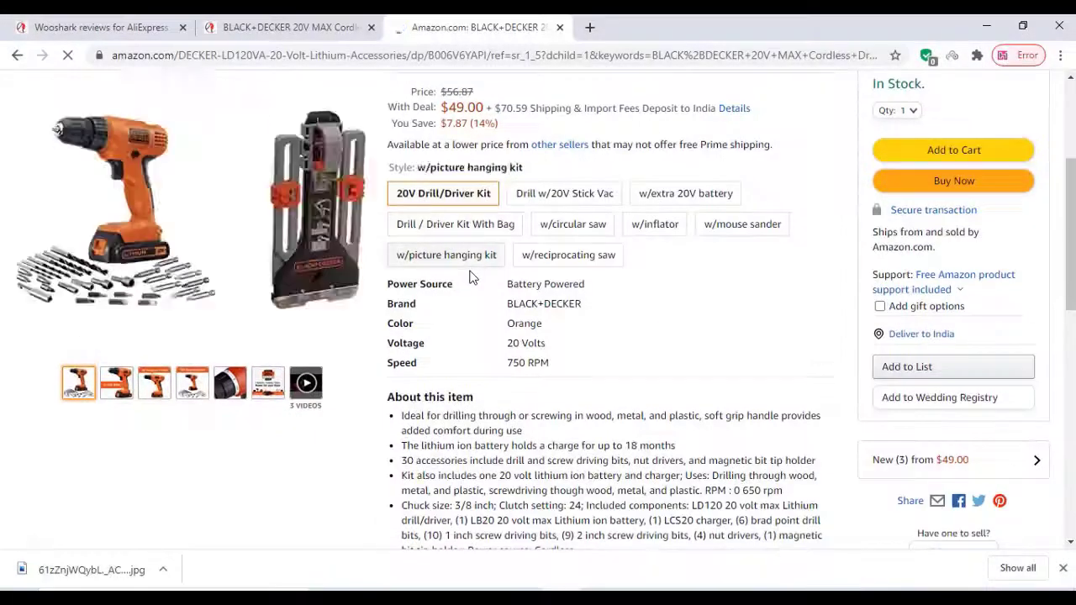
scroll(469, 285, down, 15)
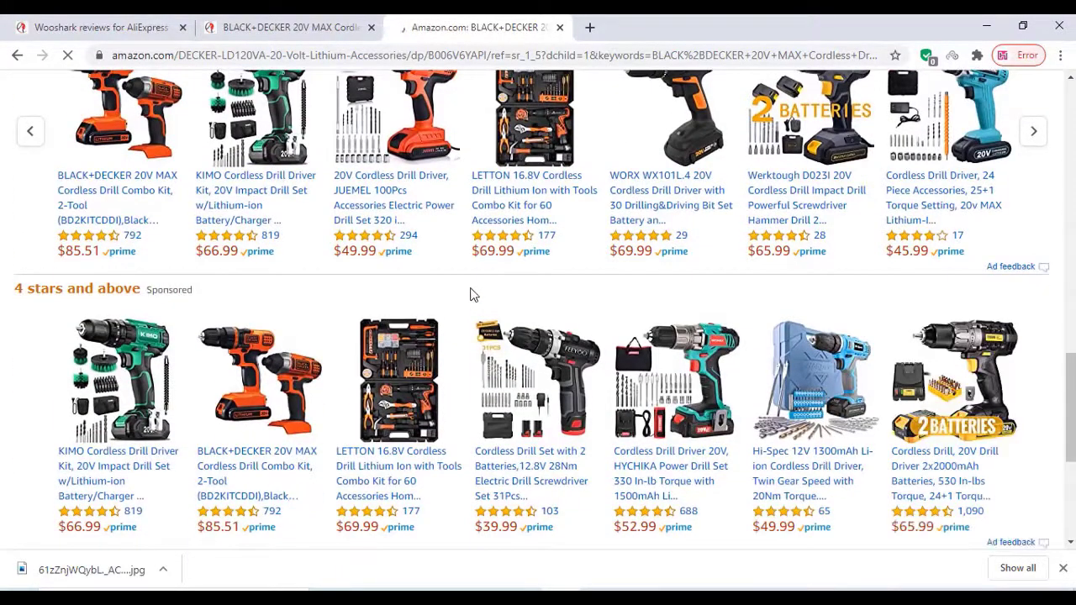
scroll(468, 291, down, 4)
scroll(472, 295, down, 10)
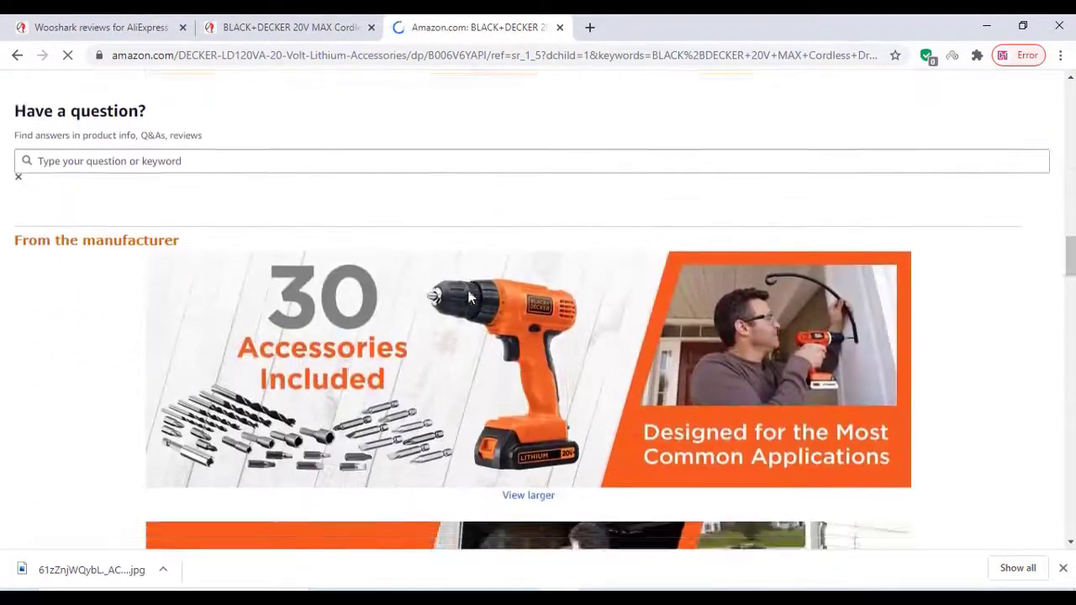
scroll(469, 296, down, 10)
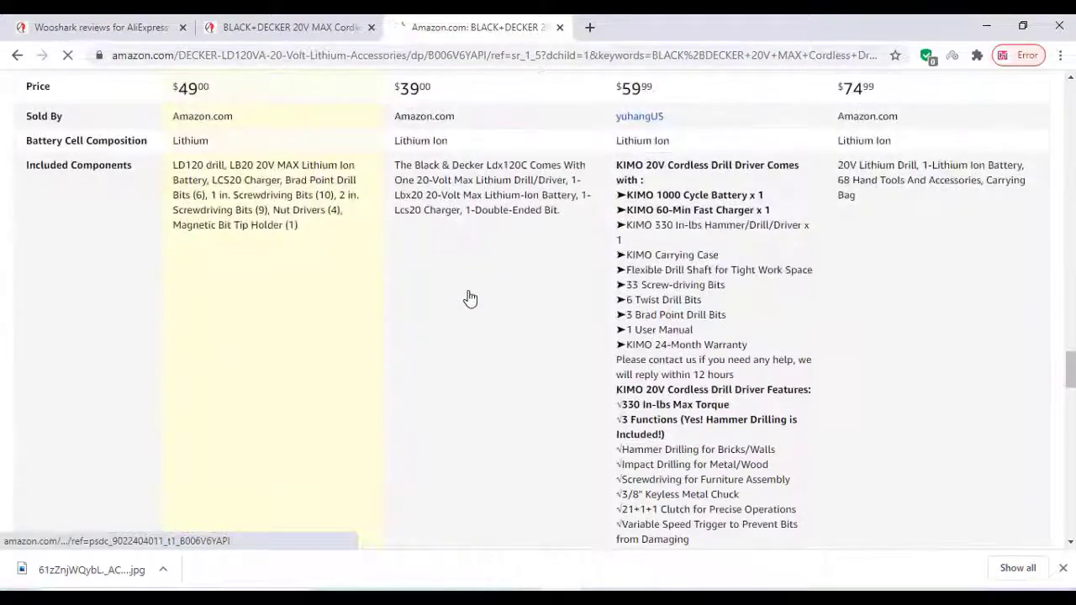
scroll(471, 295, down, 10)
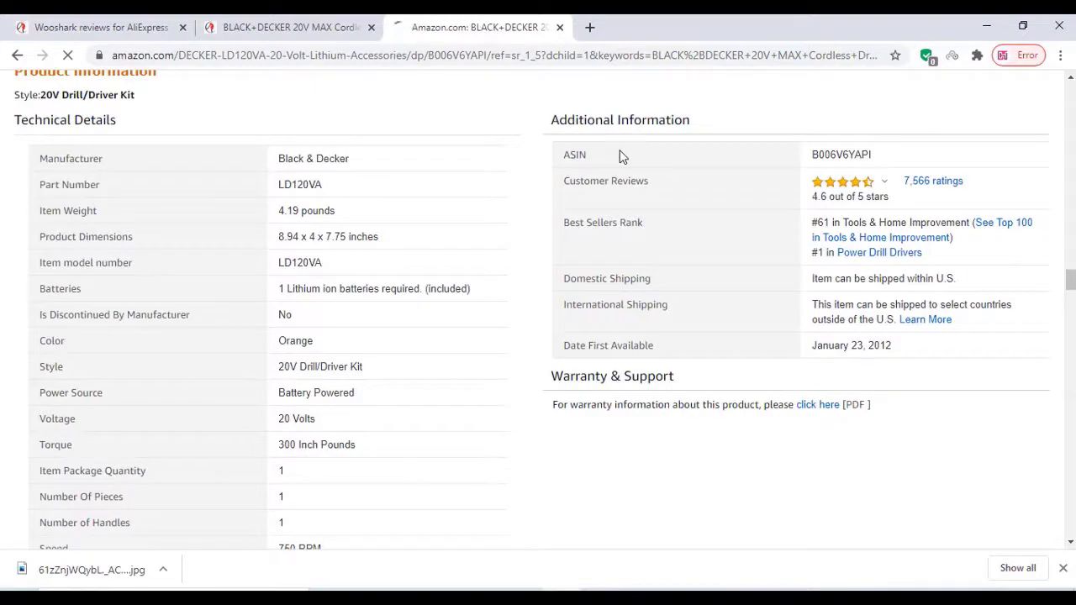
drag(598, 157, 558, 163)
drag(893, 154, 796, 160)
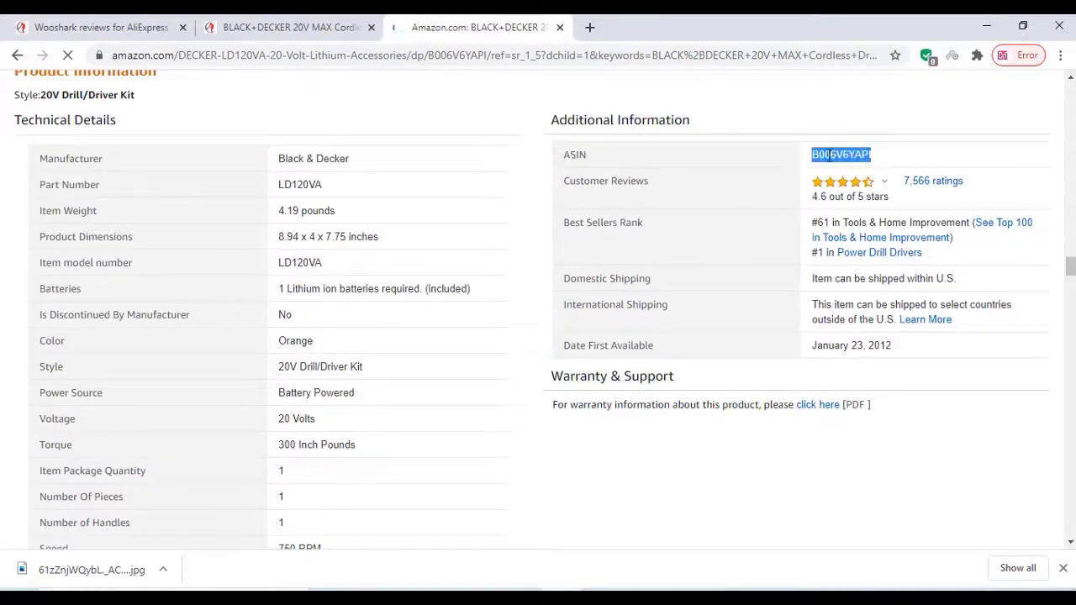
right_click(828, 154)
click(851, 172)
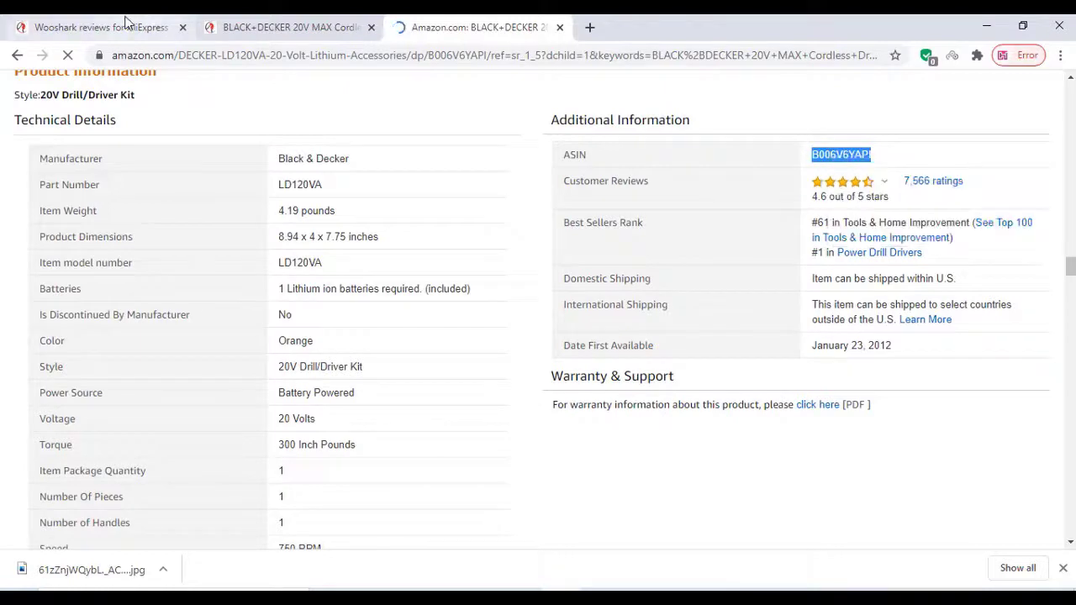
Back in the Wooshark review manager, enter the Amazon ASIN B006V6YAPI without leading spaces and import the Amazon reviews
click(126, 21)
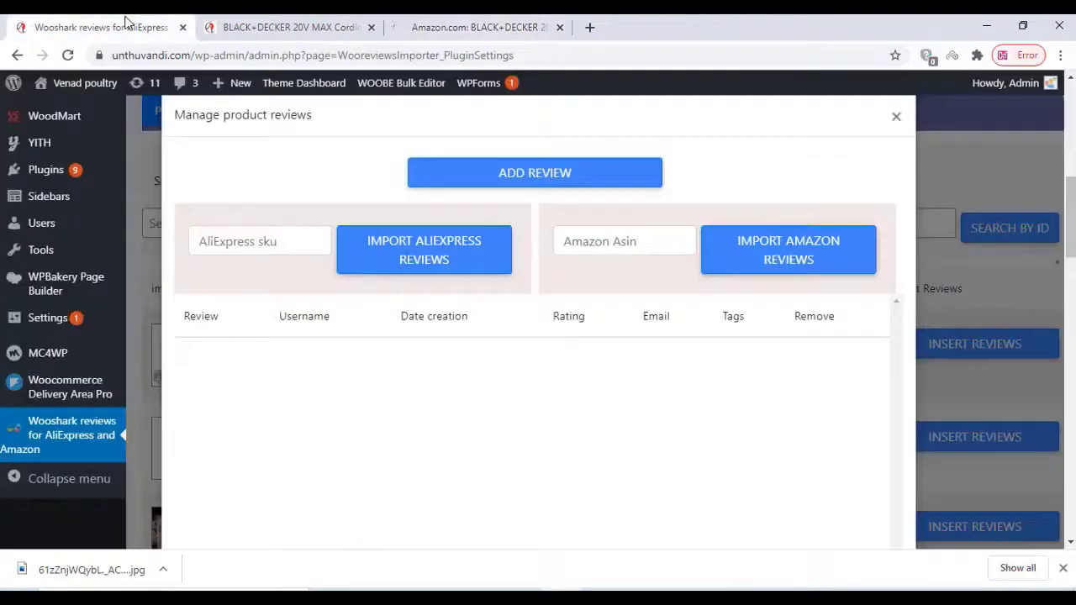
right_click(597, 243)
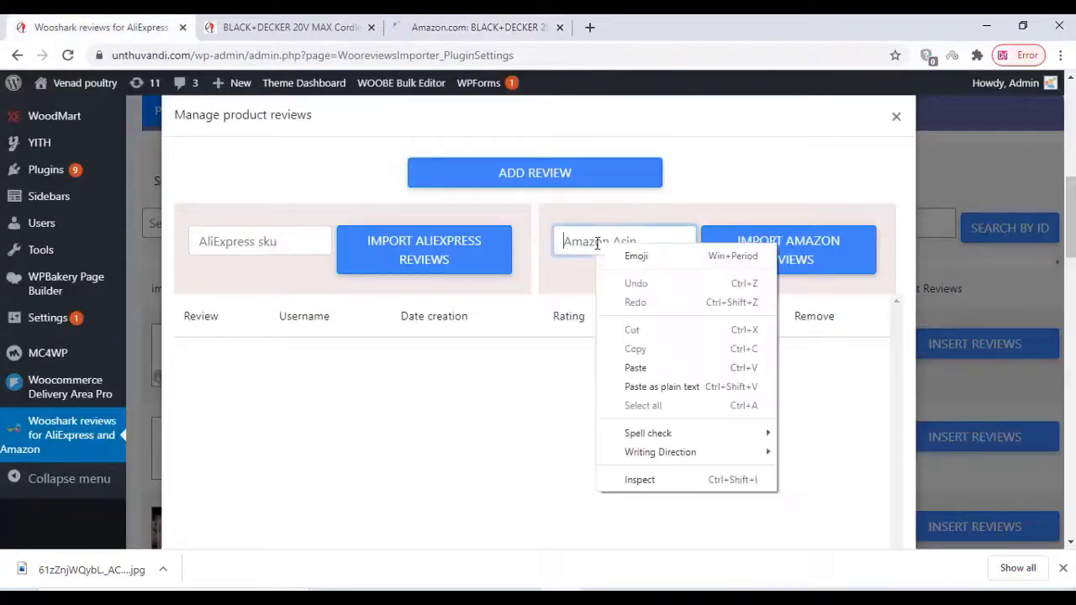
click(635, 366)
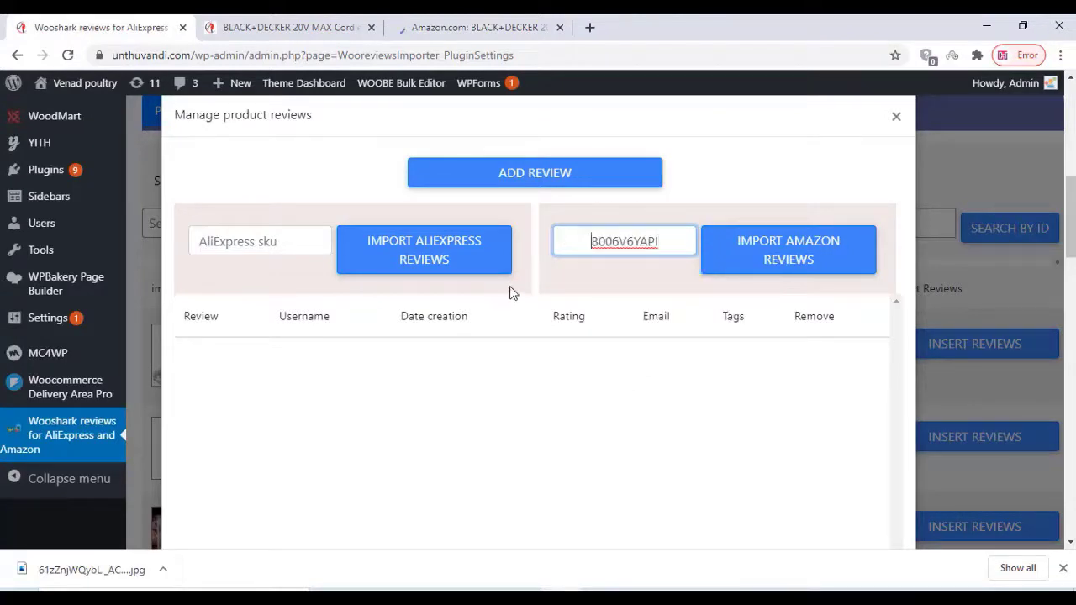
key(BackSpace)
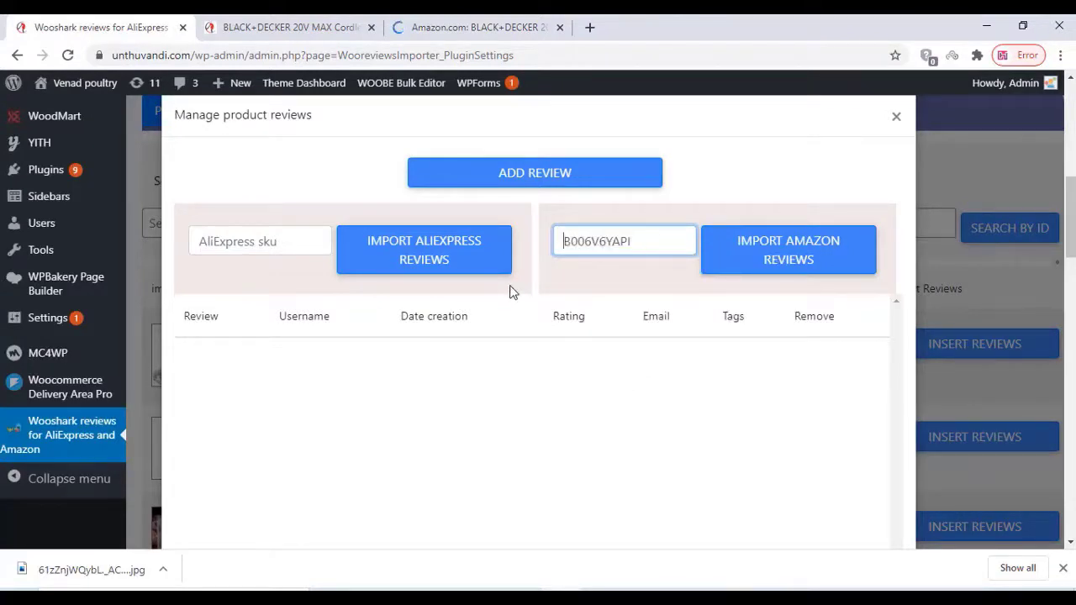
click(807, 260)
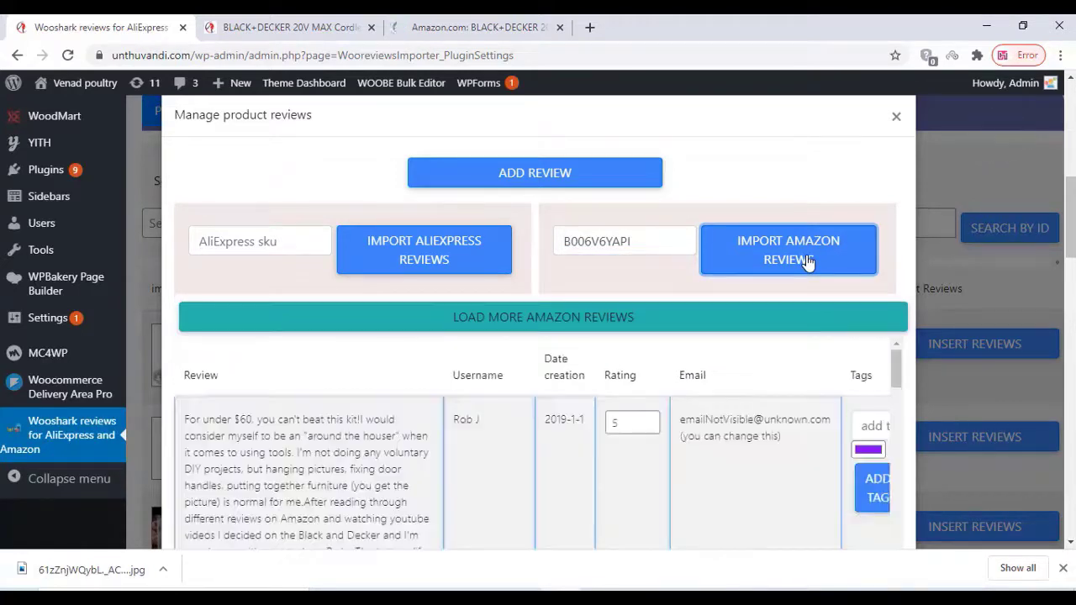
Look through the imported Amazon reviews and highlight the username of the first review
scroll(302, 429, down, 1)
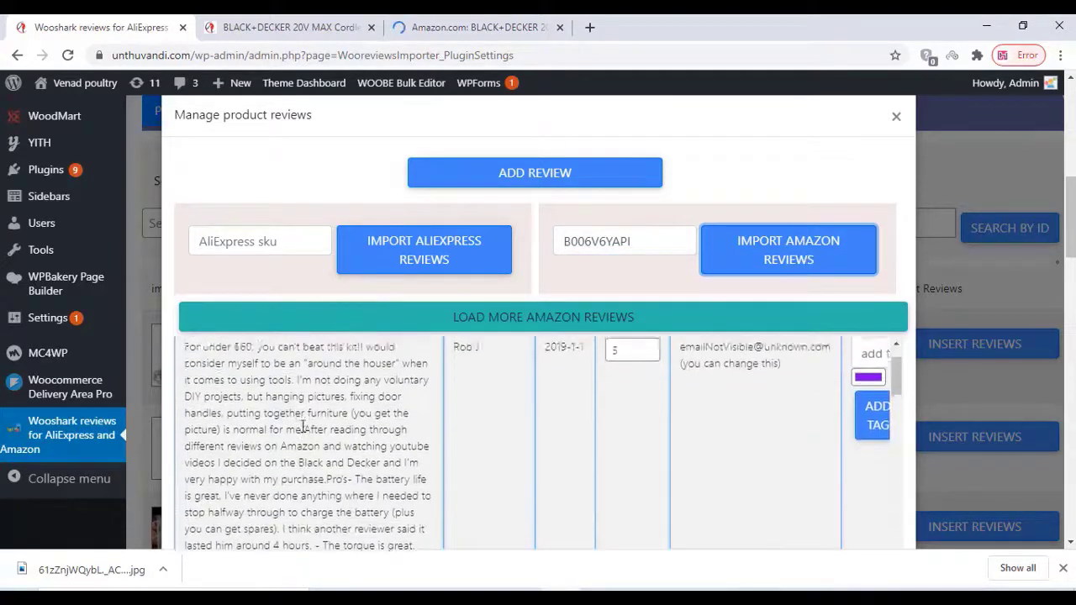
scroll(302, 429, up, 1)
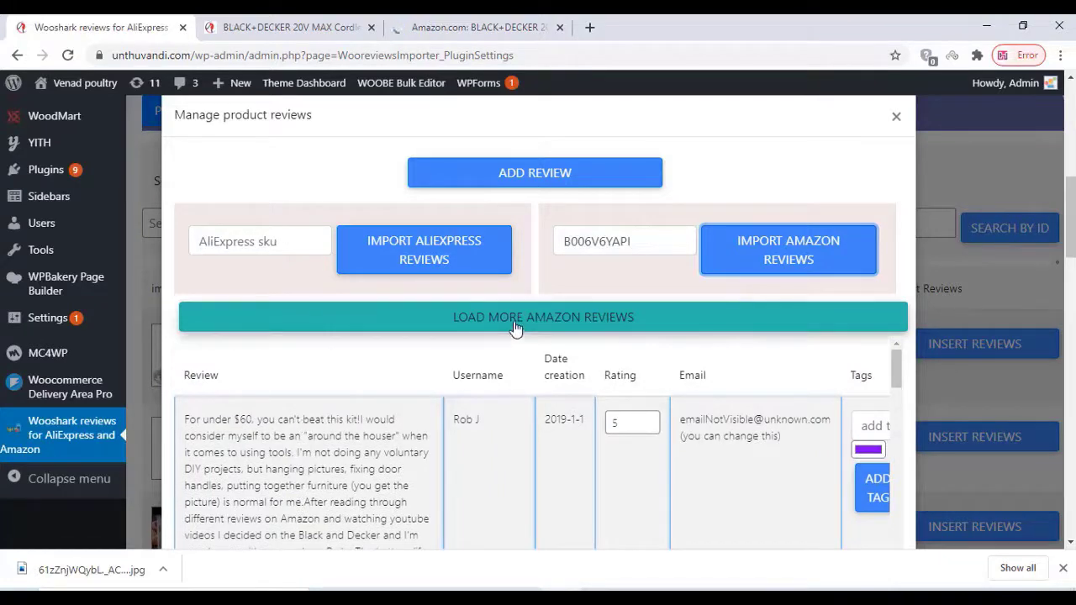
scroll(252, 492, down, 3)
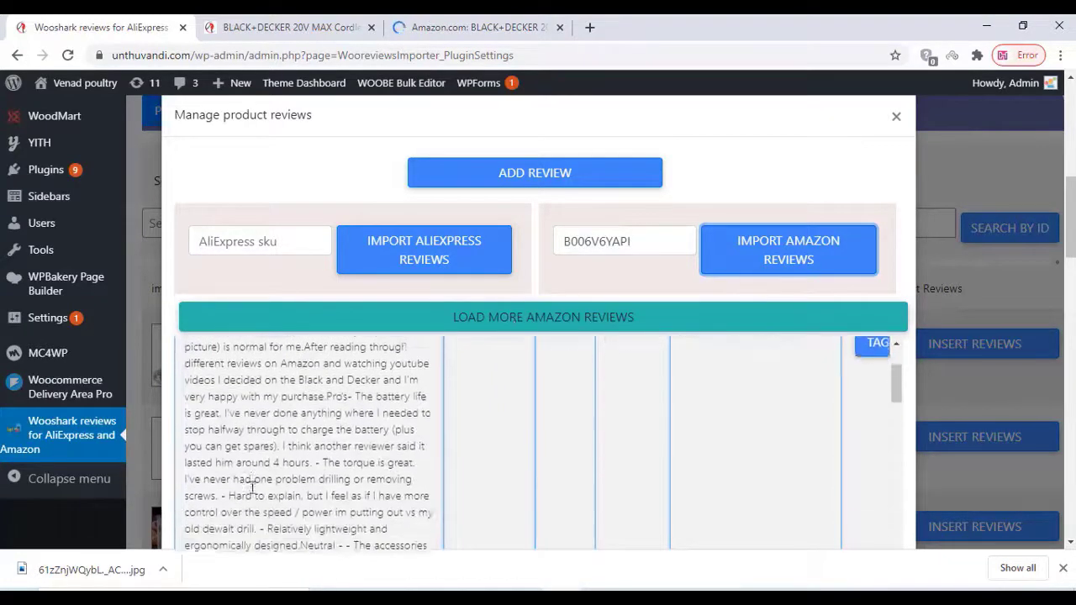
scroll(253, 487, up, 3)
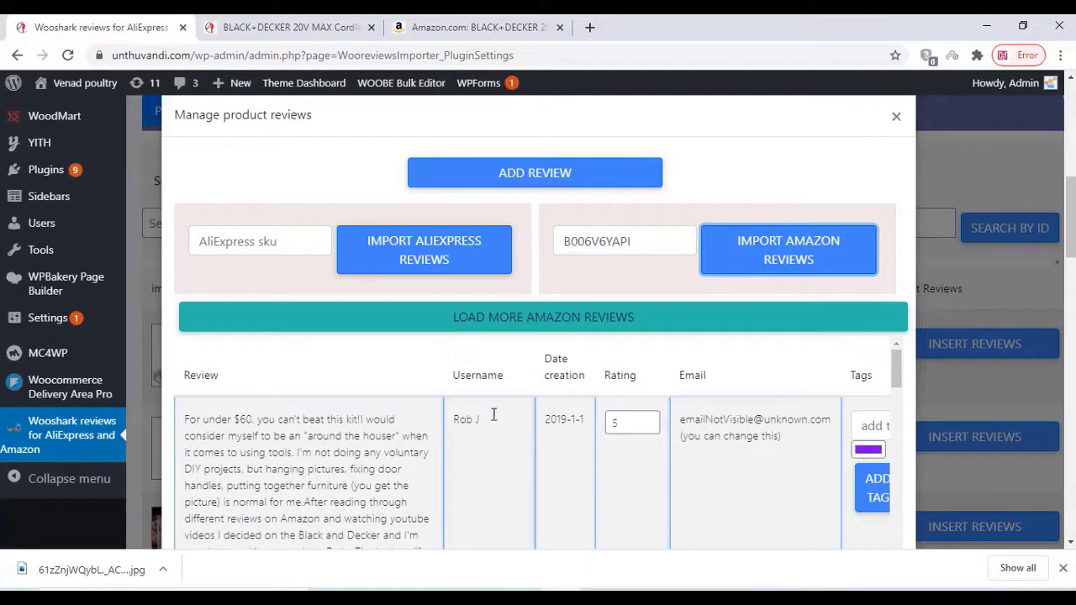
drag(480, 418, 447, 423)
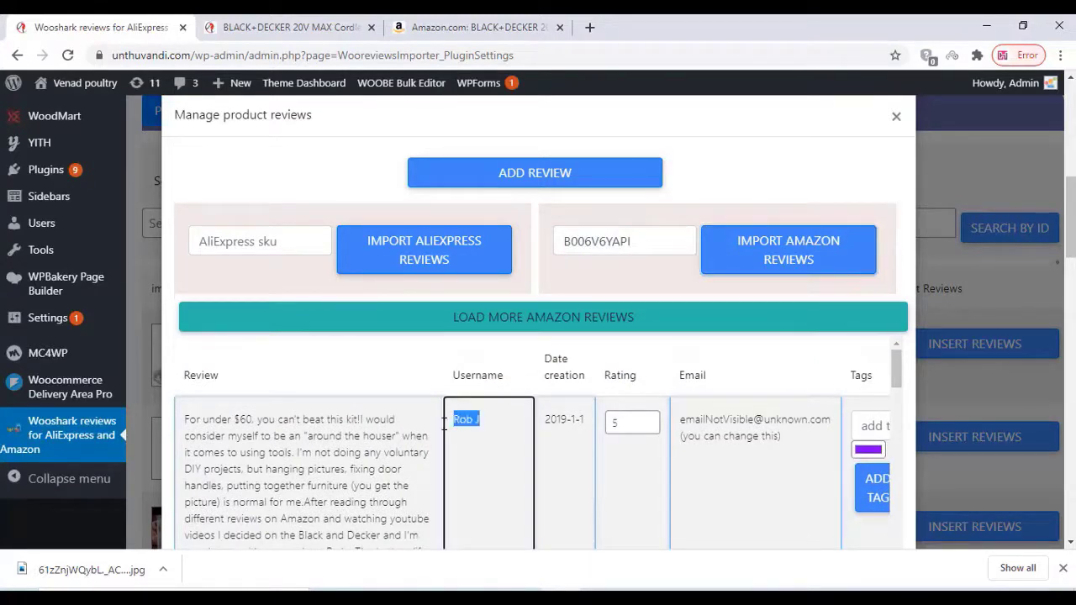
Set the first imported review's username to demo1, its creation date to 2020-1-1 and its rating to 4
text(demo1)
click(589, 416)
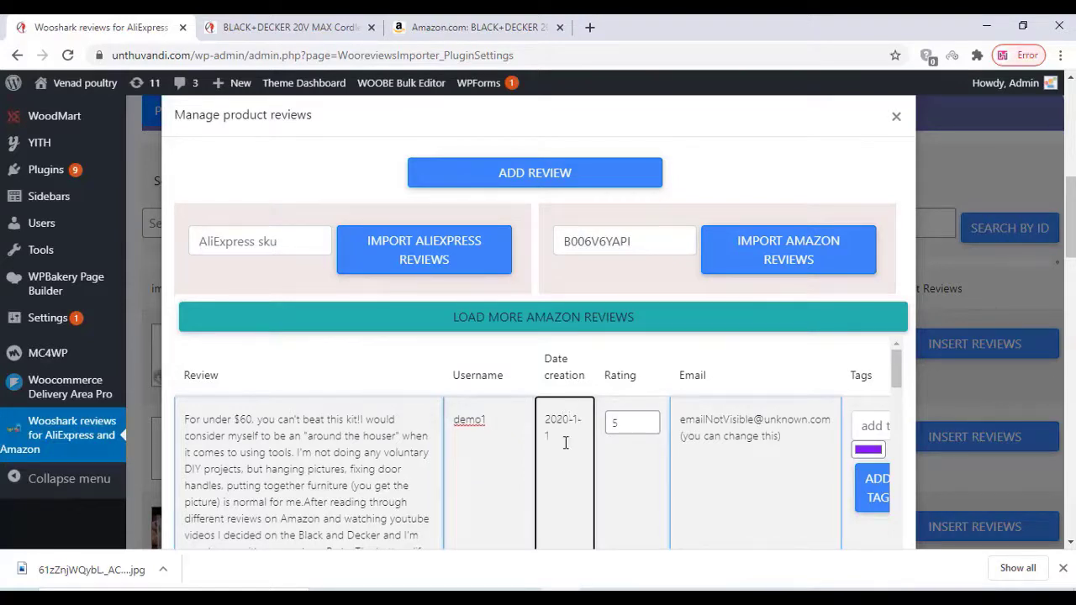
click(647, 430)
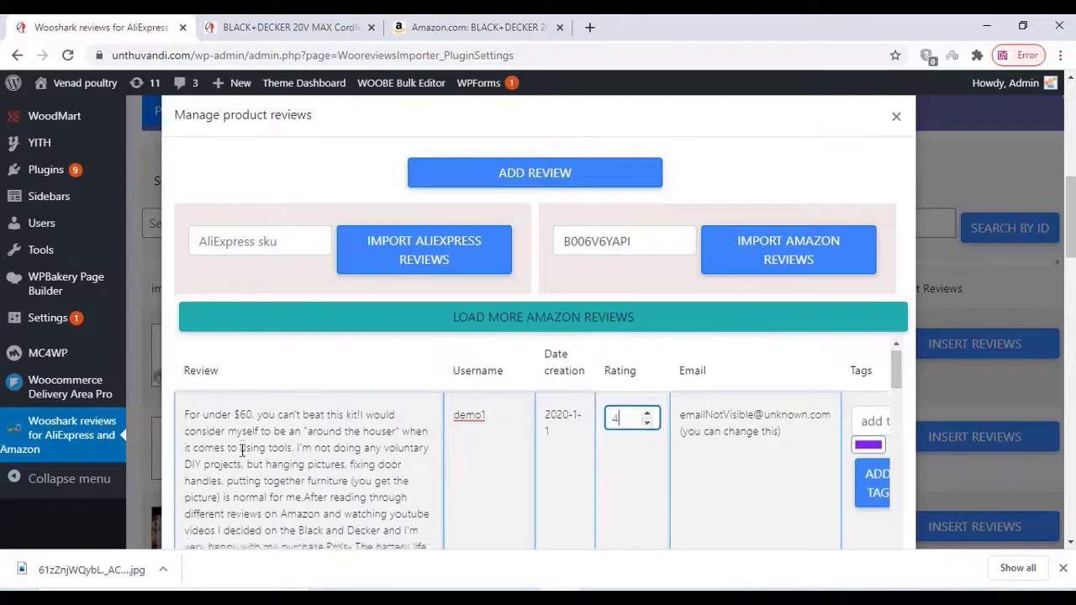
Try deleting the attached photos from the first review's text, and undo the deletion
scroll(242, 451, down, 2)
scroll(252, 445, down, 8)
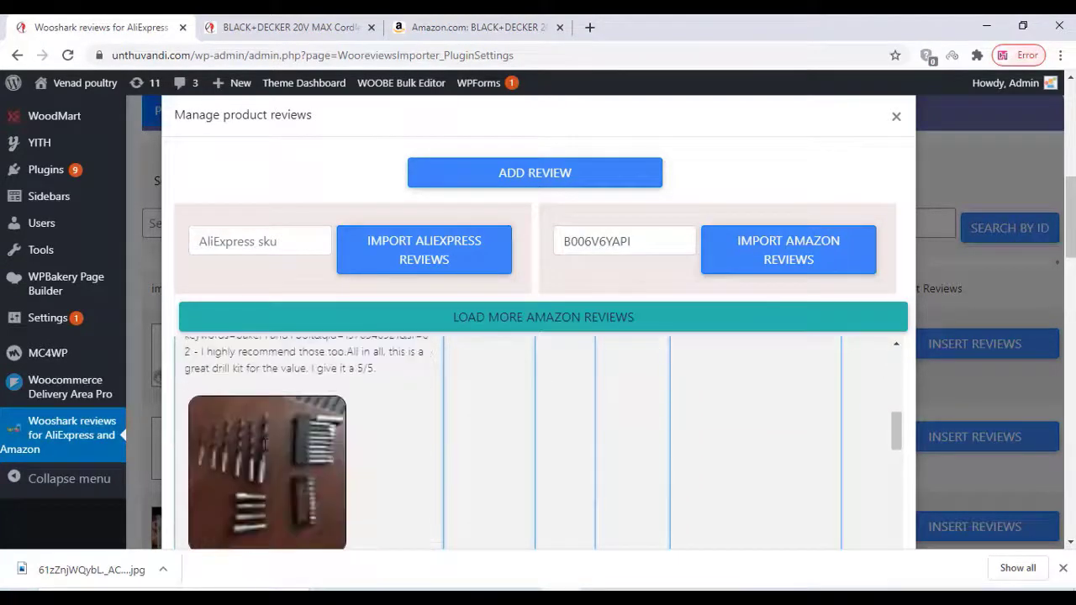
scroll(377, 437, down, 3)
click(373, 440)
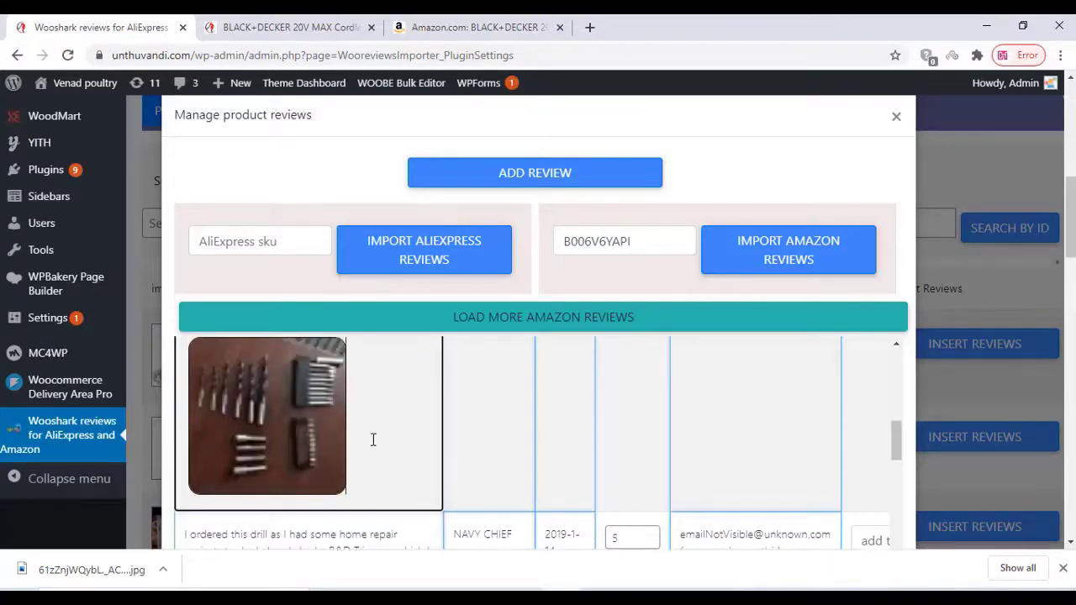
key(BackSpace)
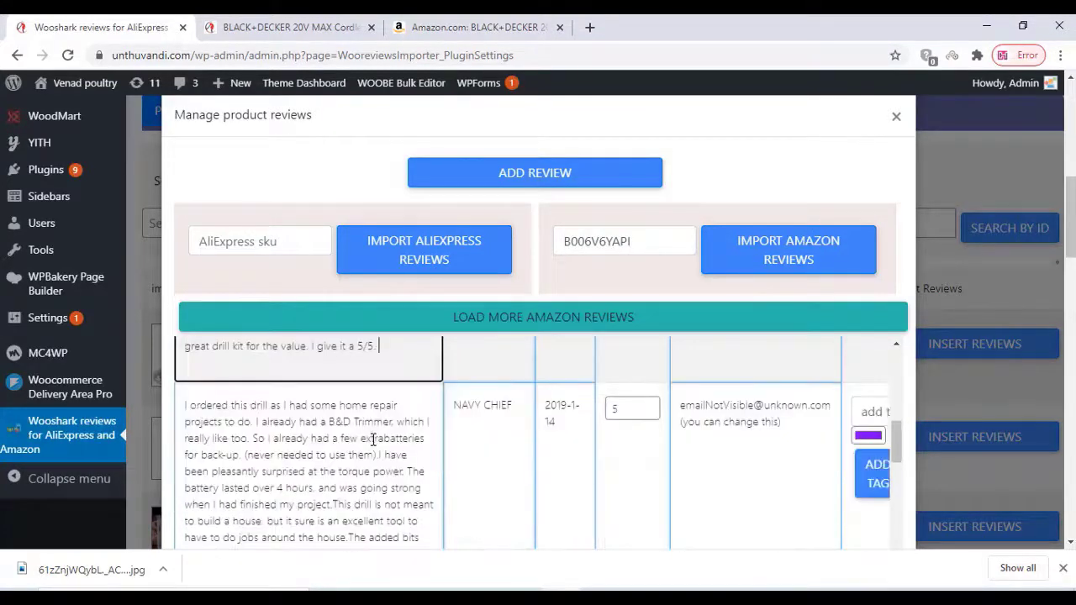
key(ctrl+z)
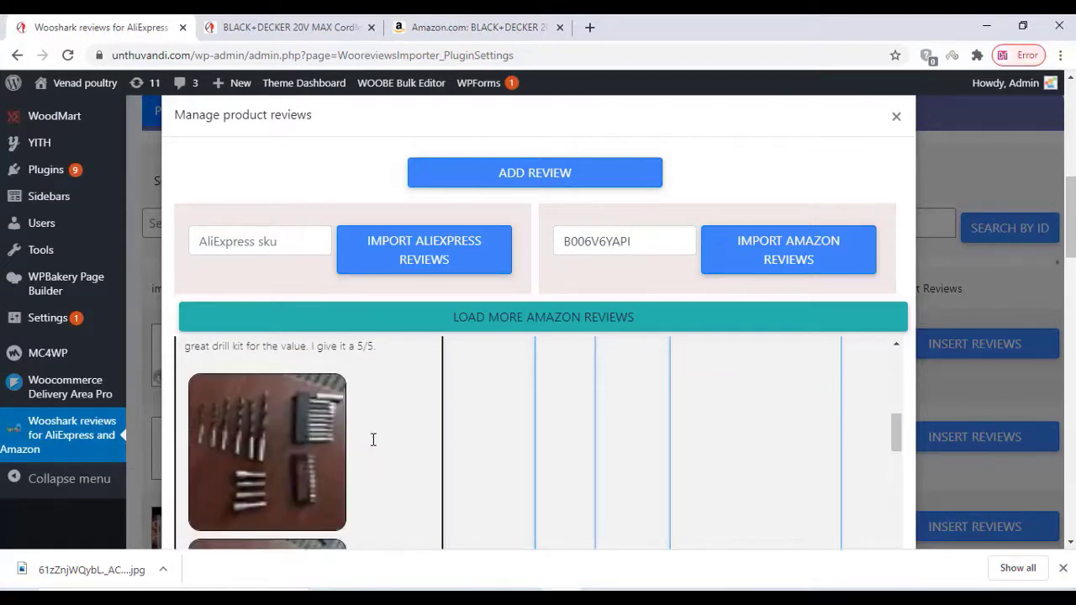
scroll(366, 445, up, 10)
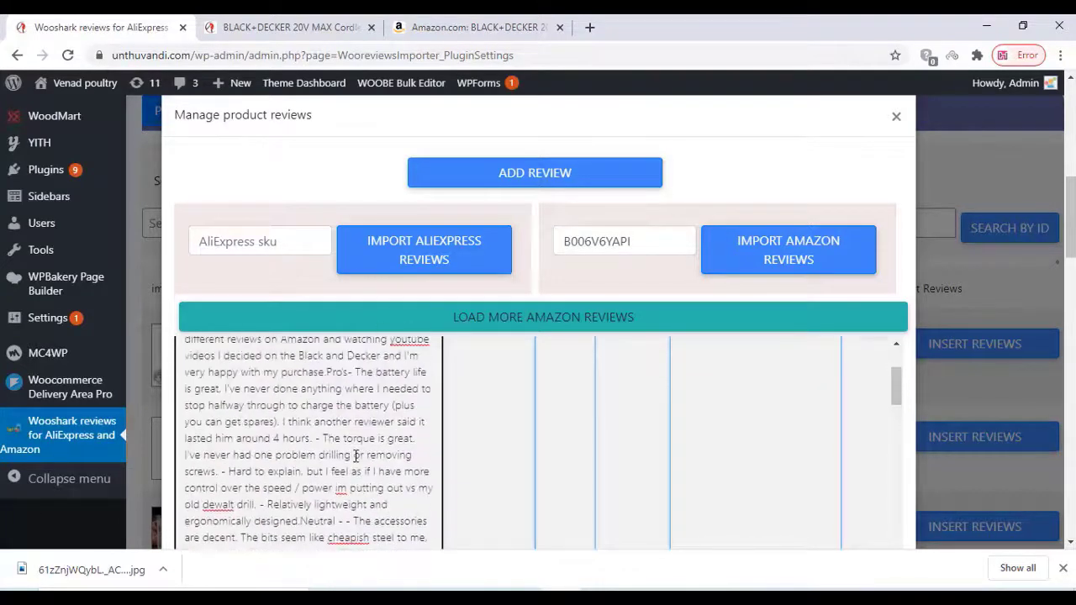
scroll(359, 461, down, 10)
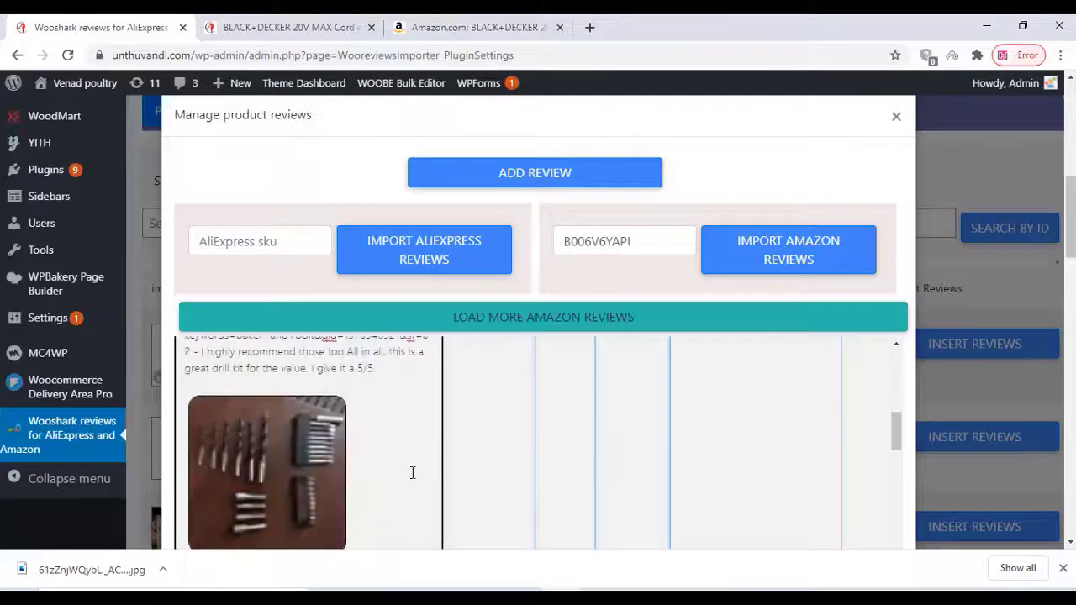
Reduce the browser page zoom to 50% to fit the whole review manager, and look through the imported reviews
click(1061, 54)
click(953, 202)
click(952, 203)
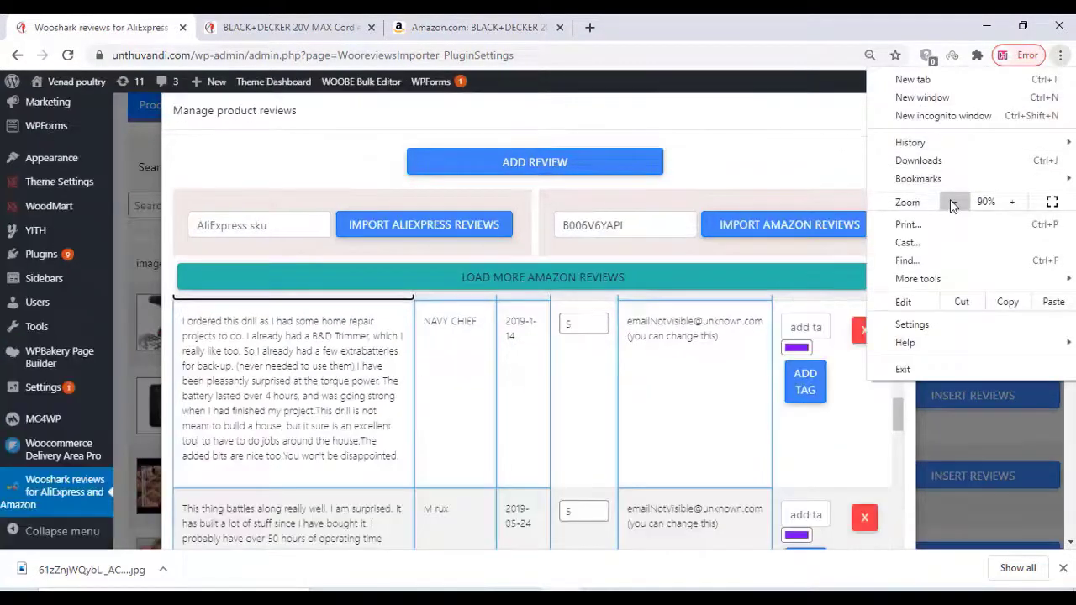
click(952, 203)
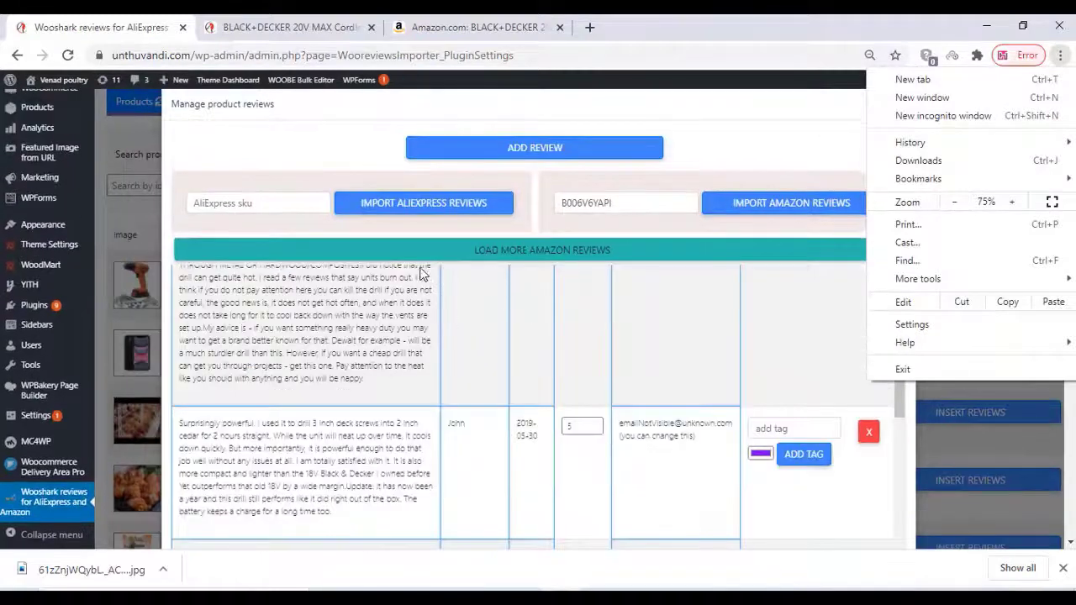
click(423, 274)
scroll(540, 312, down, 5)
scroll(711, 245, down, 2)
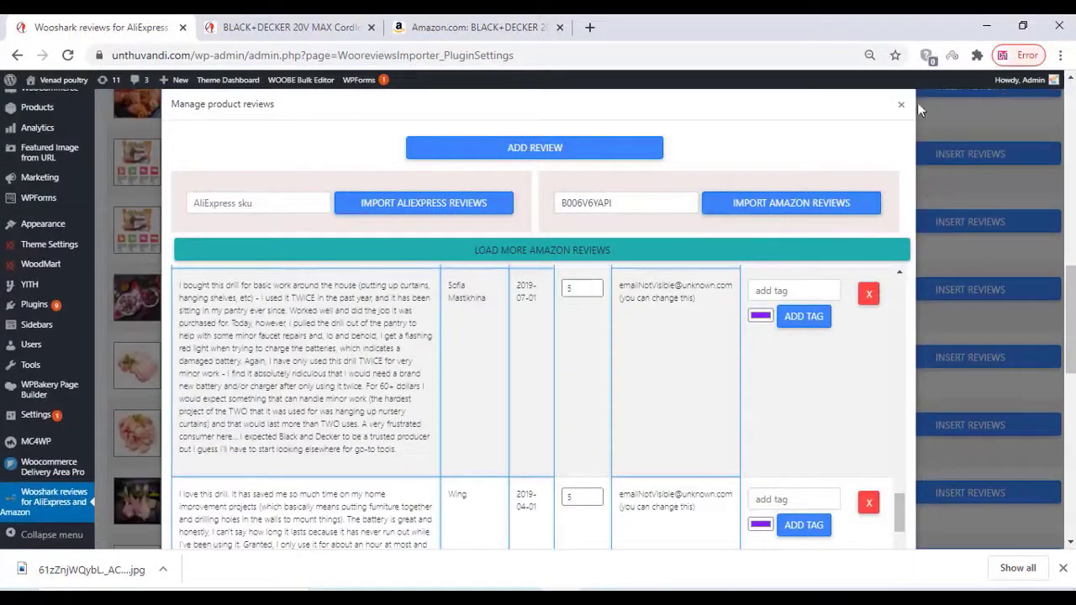
key(ctrl+a)
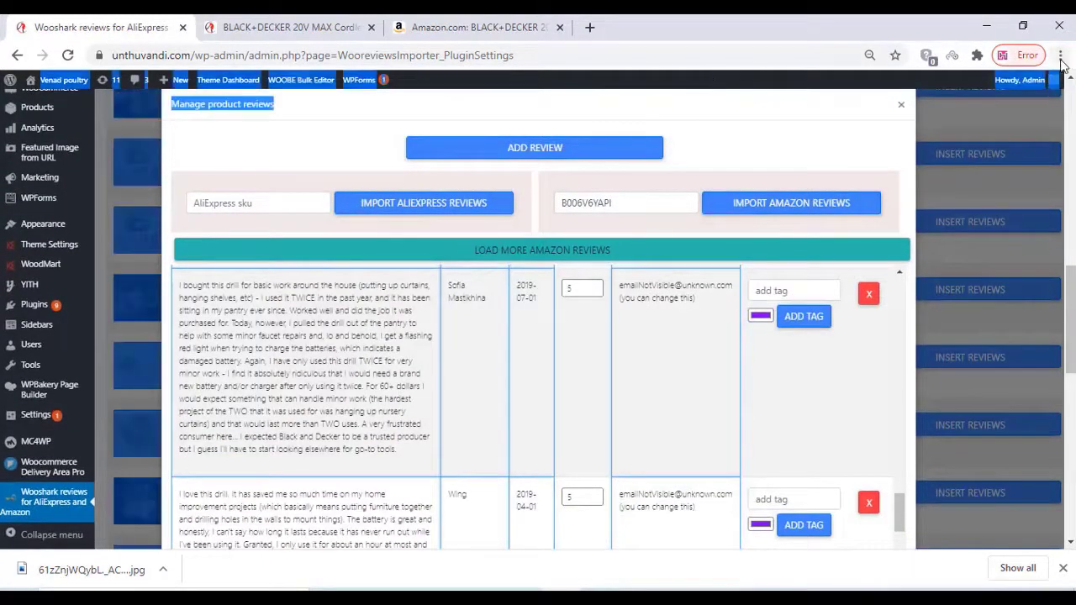
click(1060, 54)
click(954, 202)
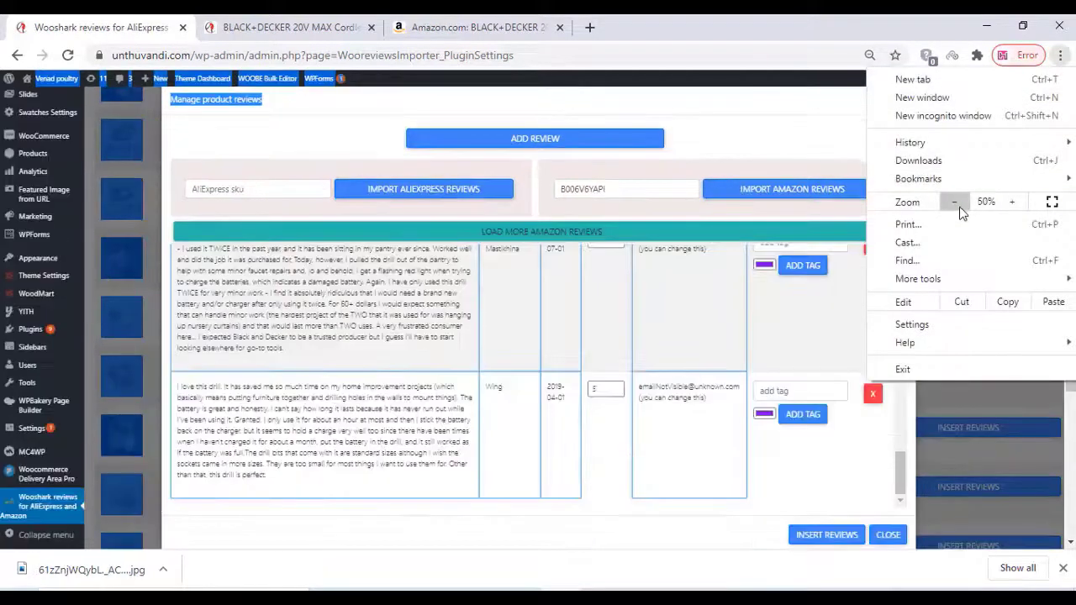
click(454, 350)
scroll(454, 348, up, 5)
scroll(454, 347, down, 3)
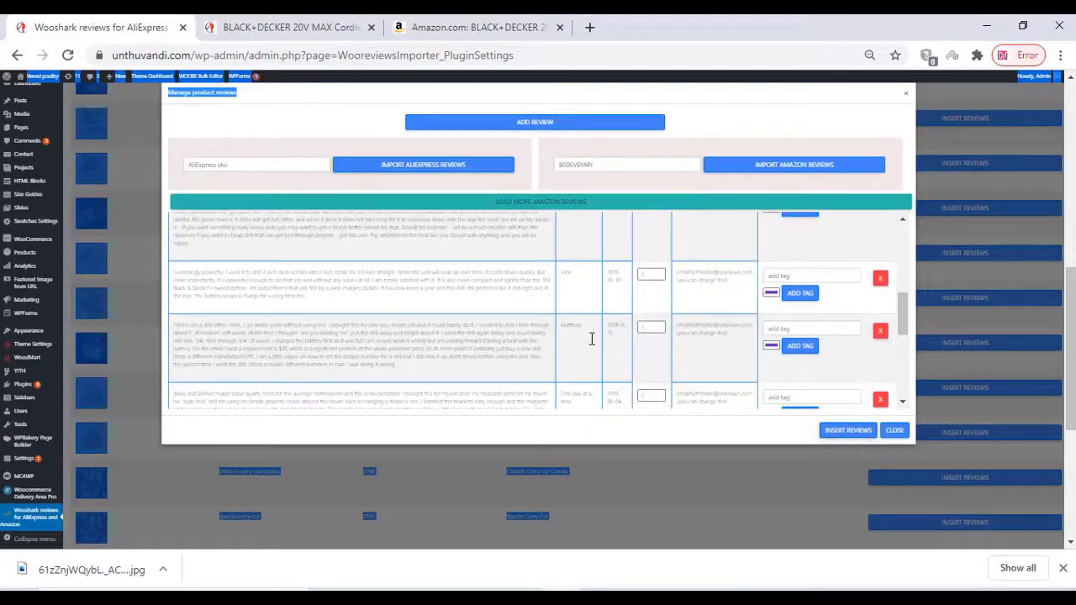
Set the username of the review beginning "I don't use a drill often" to demo3 and insert the reviews into the product
double_click(560, 329)
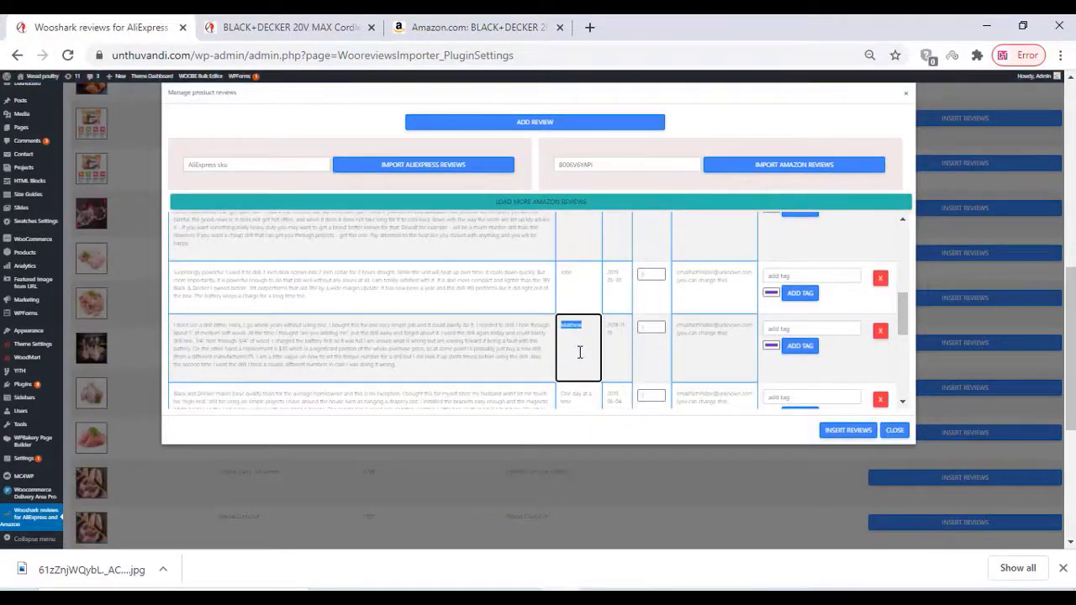
text(ol)
click(832, 432)
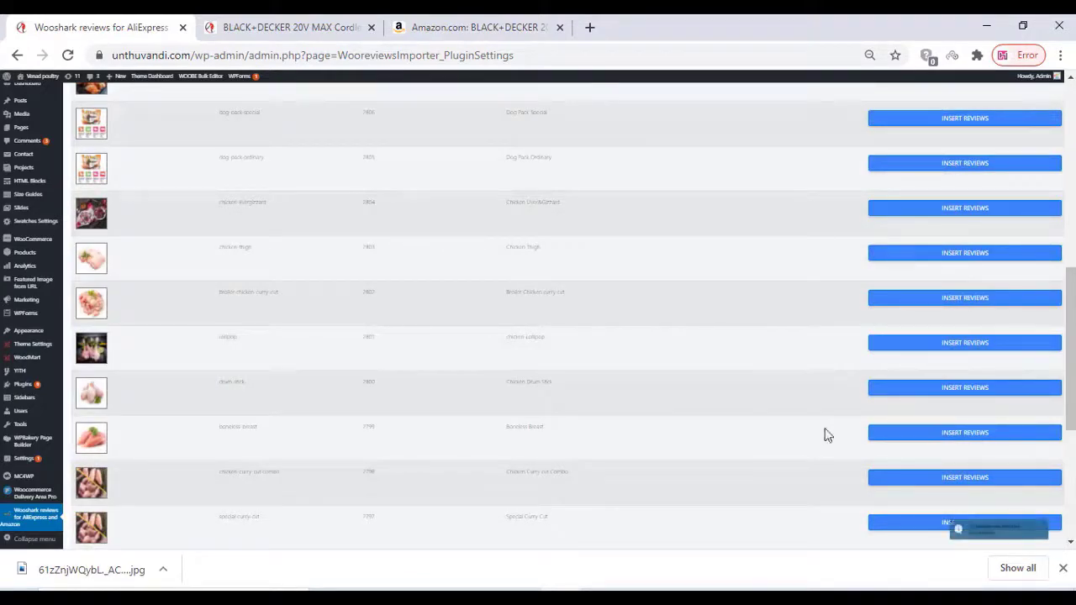
Restore the browser page zoom to 100% on the plugin's product list
scroll(581, 378, up, 5)
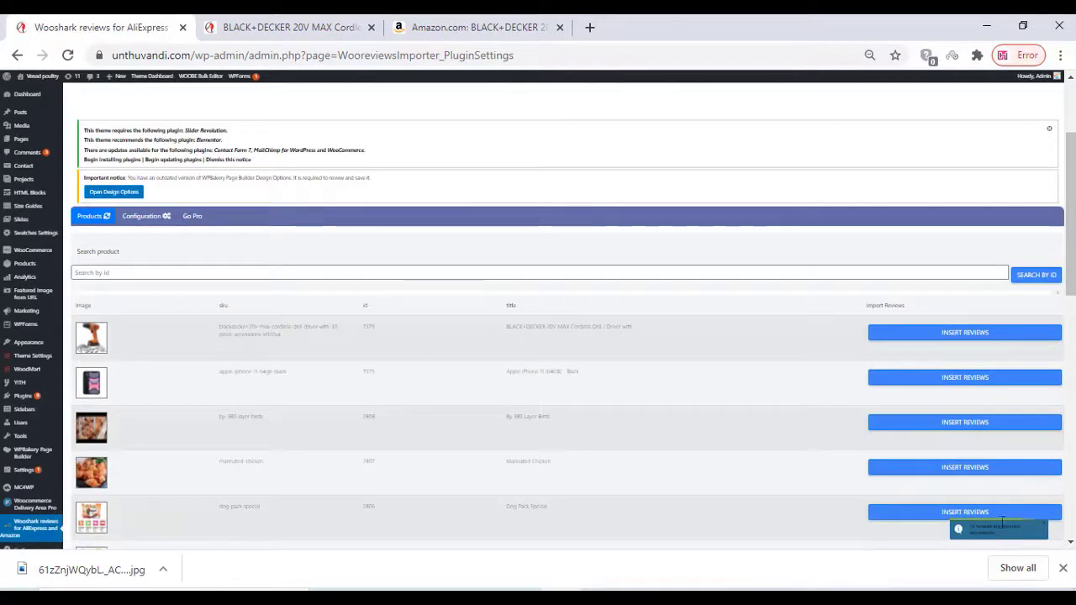
click(1061, 55)
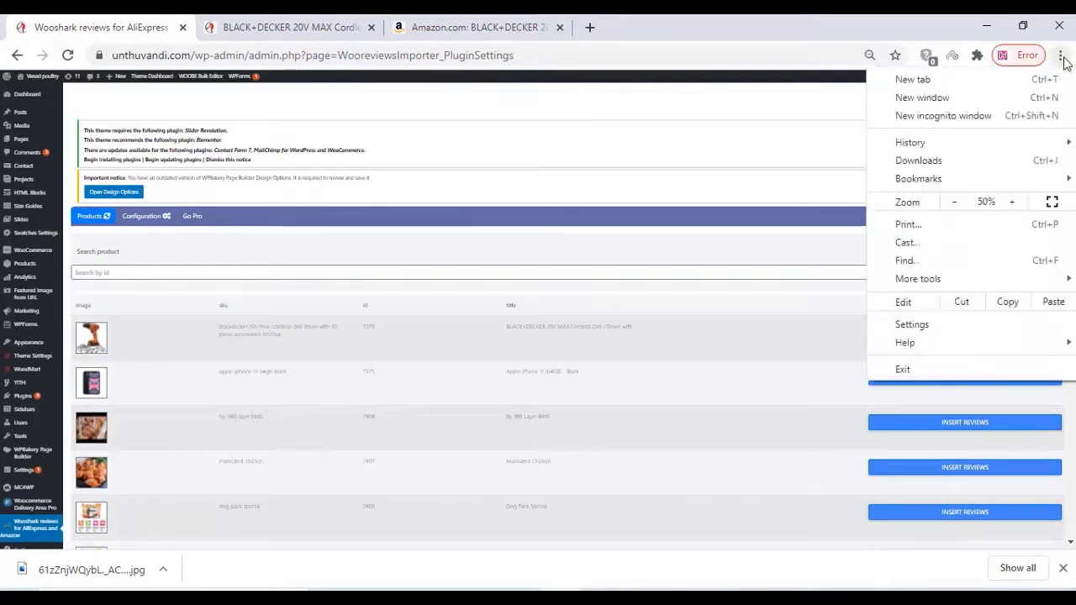
click(1011, 201)
click(1012, 201)
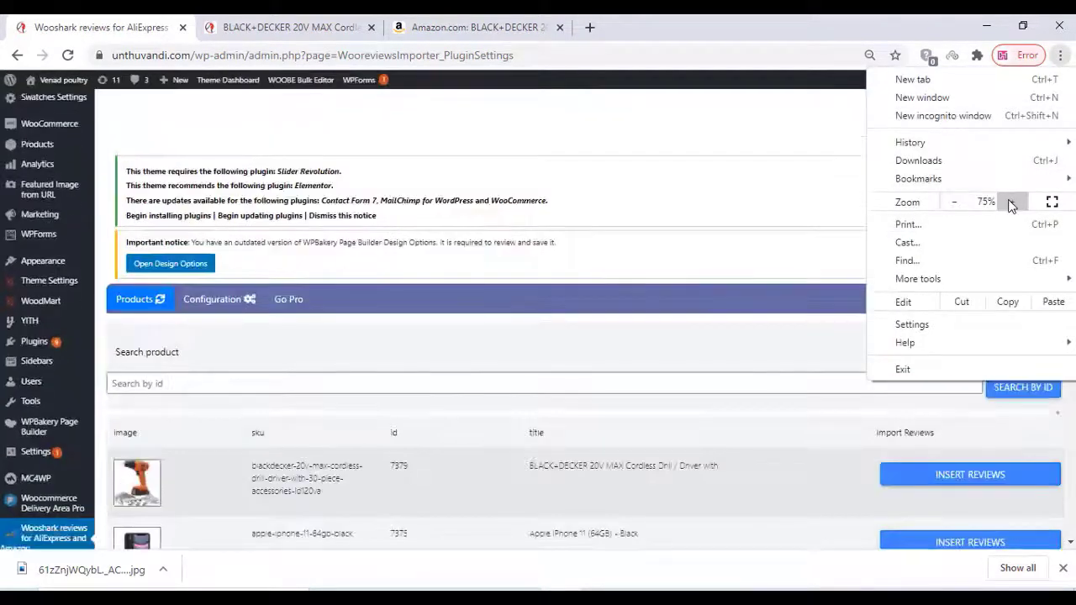
click(1011, 201)
click(1011, 202)
click(1011, 201)
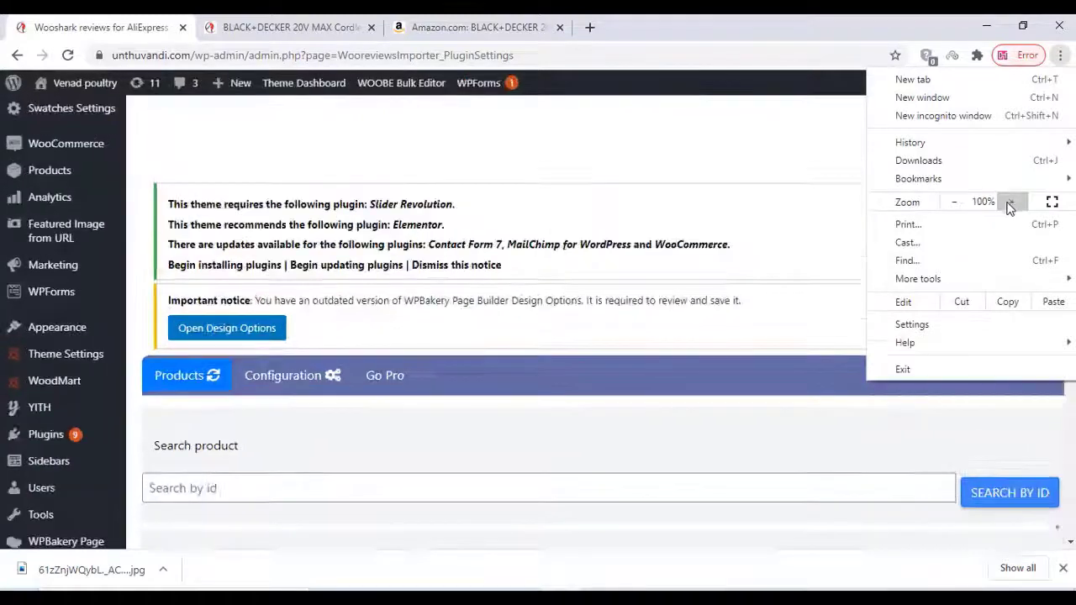
click(481, 277)
scroll(480, 278, down, 1)
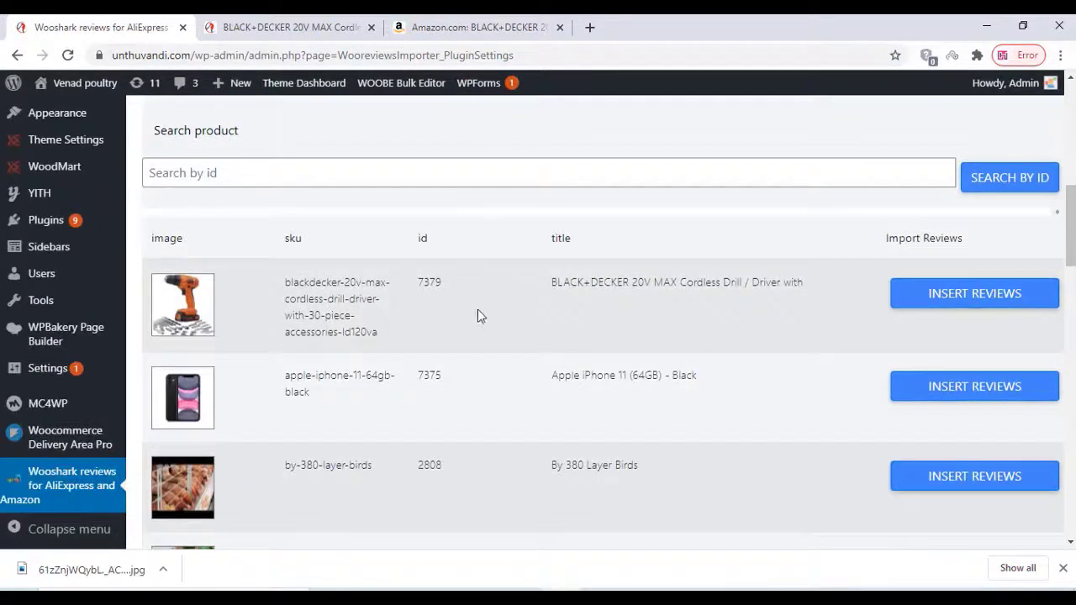
Reload the BLACK+DECKER drill's store product page and open its customer reviews
click(243, 18)
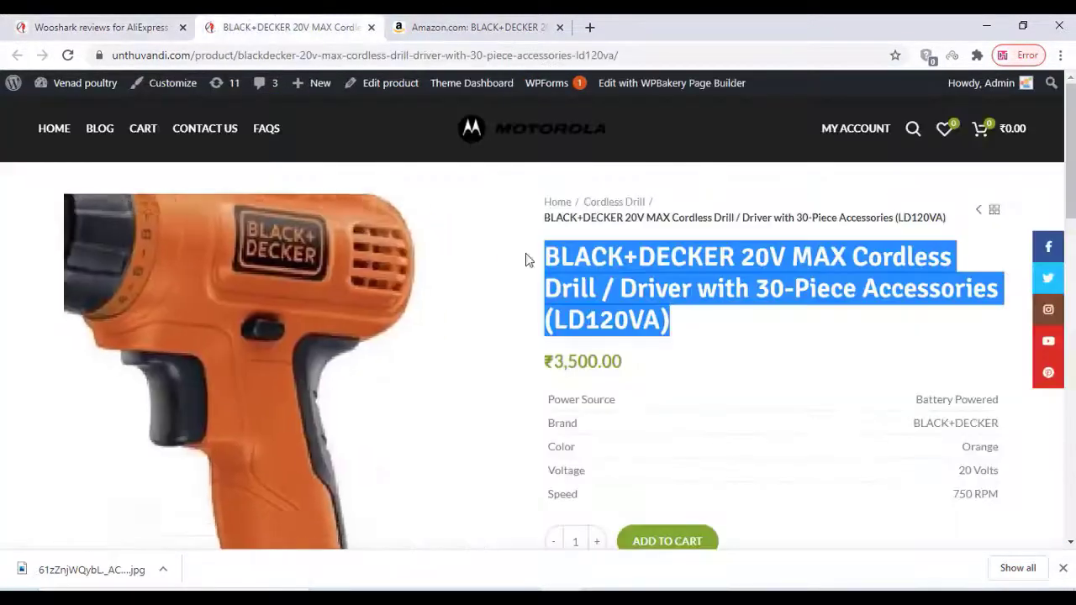
scroll(526, 257, down, 4)
right_click(458, 377)
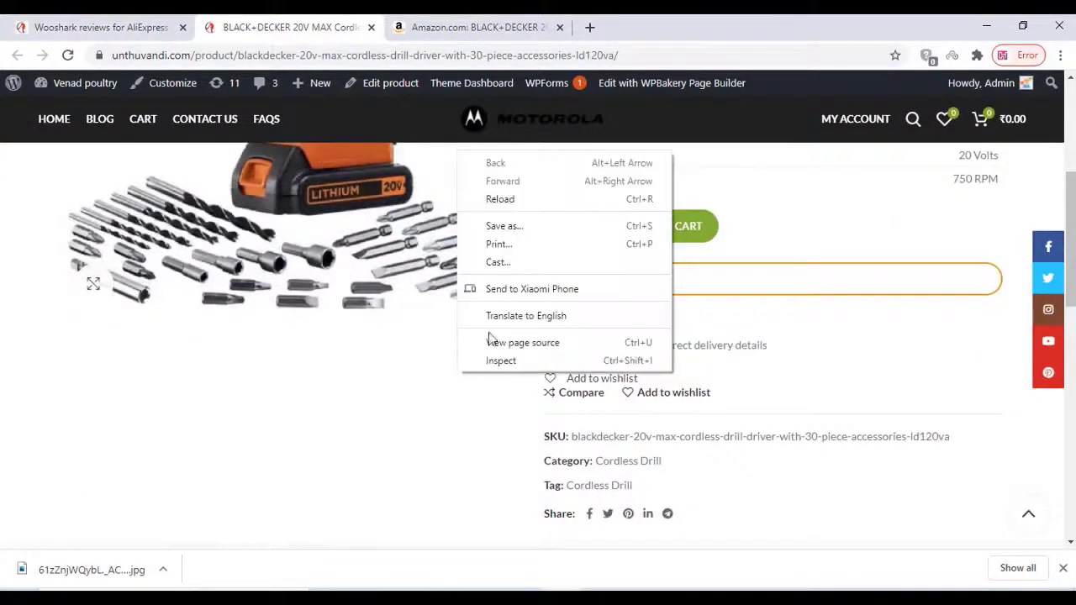
click(500, 200)
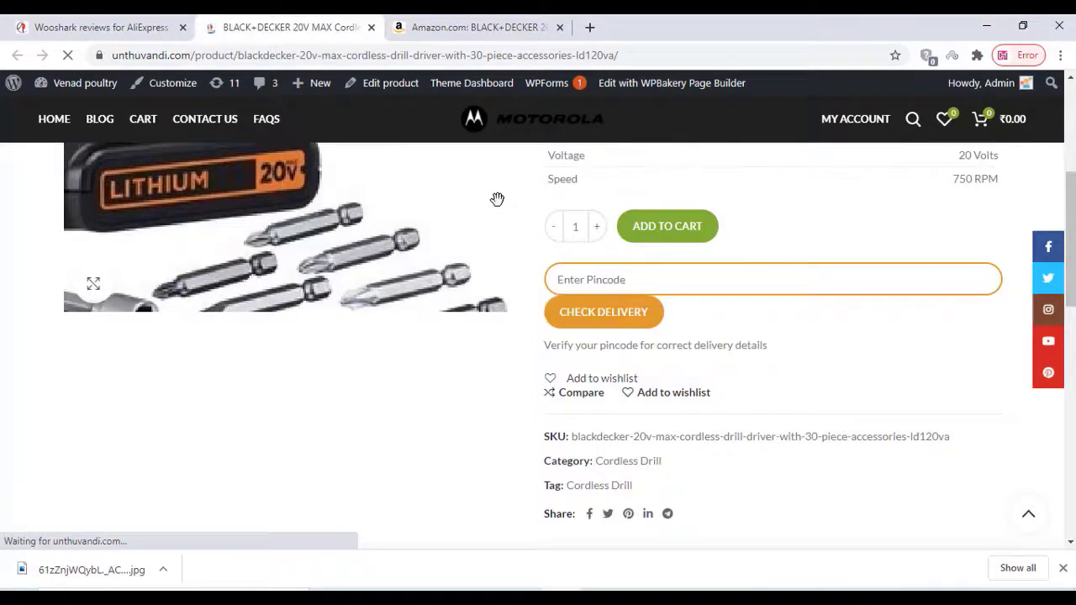
scroll(496, 202, down, 5)
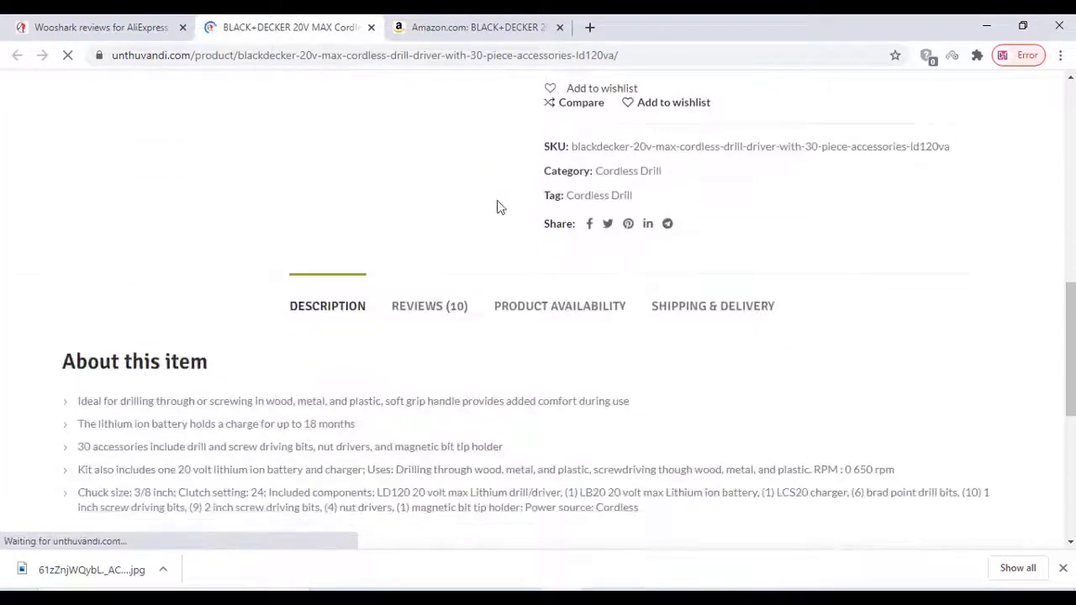
click(420, 309)
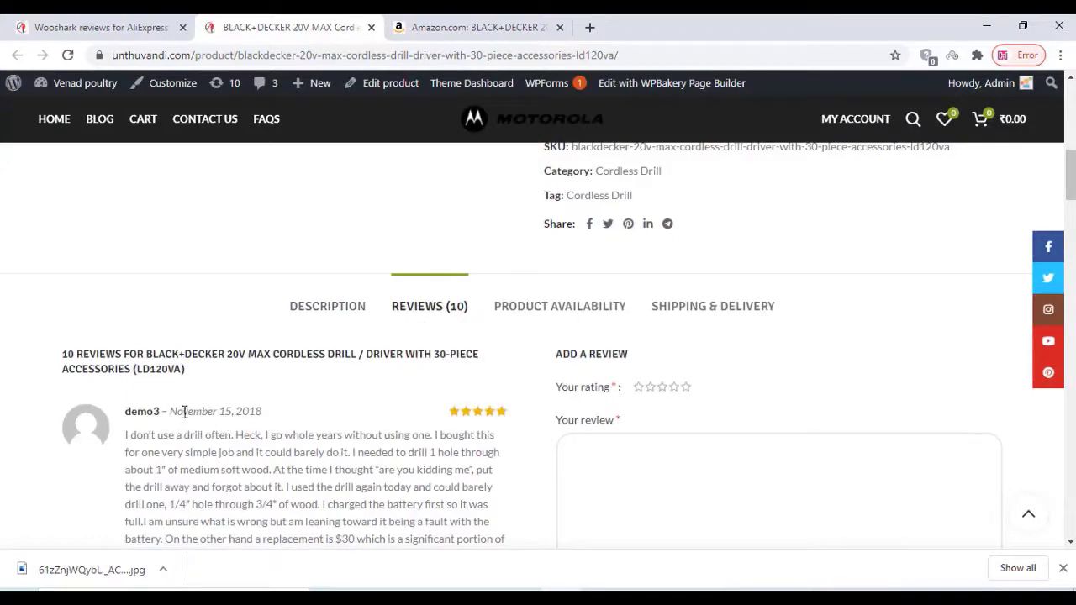
Examine the usernames, dates, ratings and texts of the reviews published on the drill's product page
drag(184, 411, 273, 409)
click(311, 400)
scroll(277, 402, down, 10)
scroll(269, 399, down, 9)
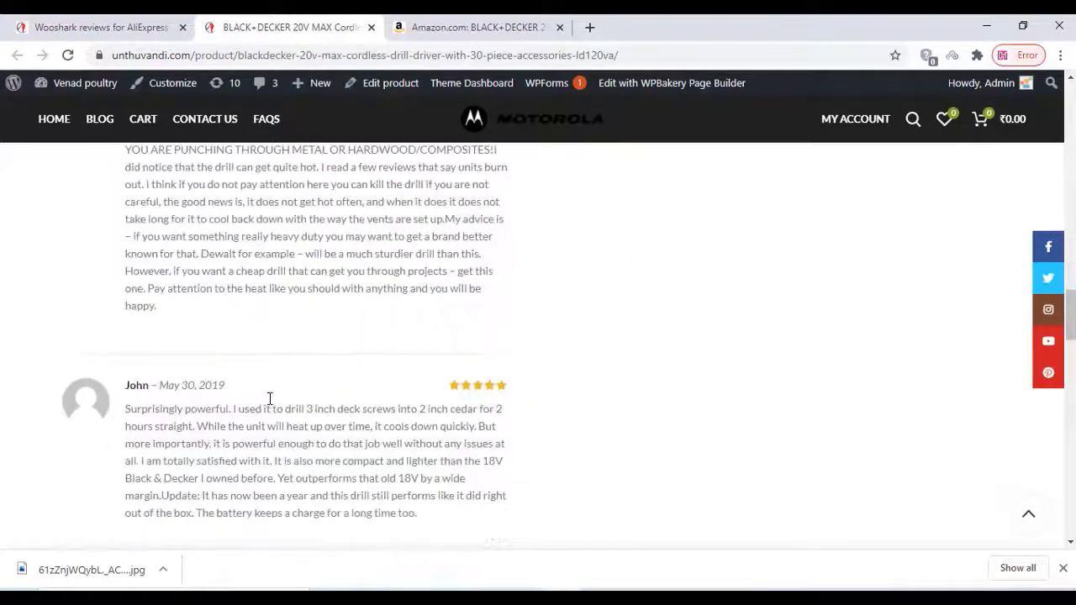
scroll(269, 398, up, 20)
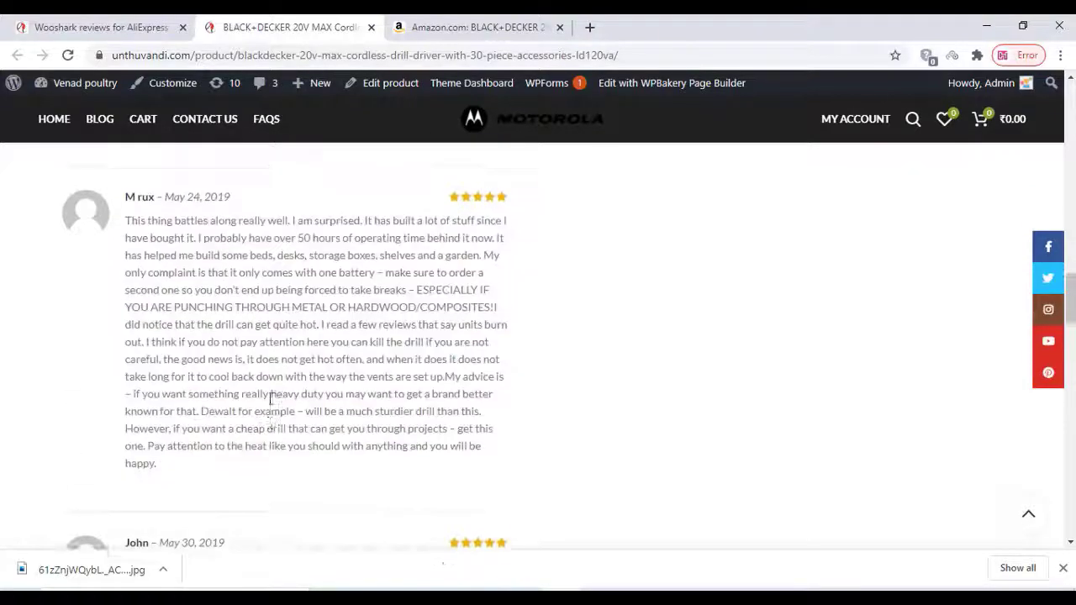
scroll(270, 398, down, 20)
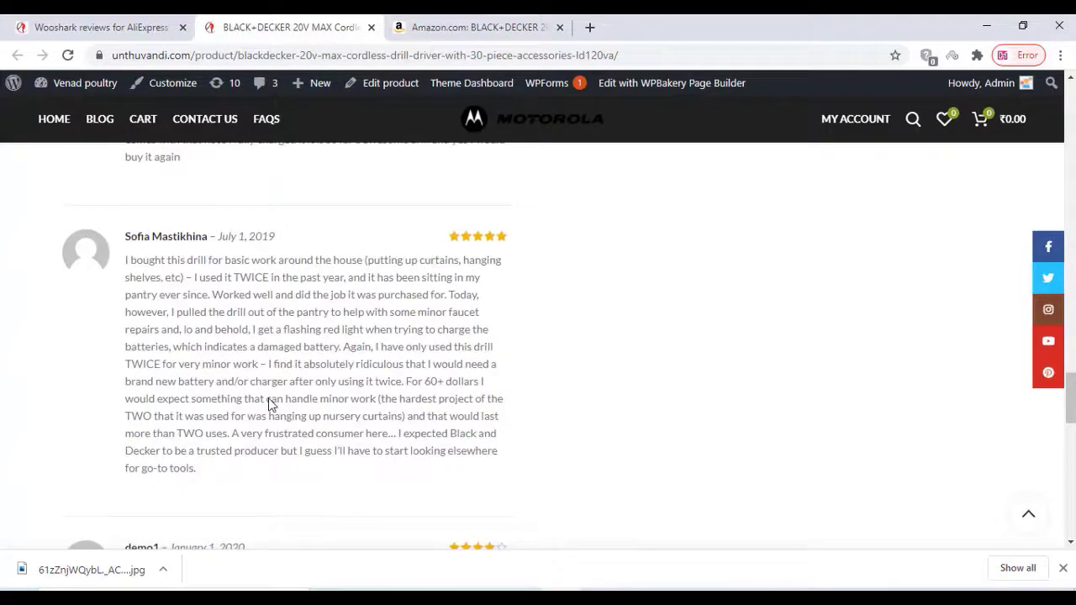
scroll(270, 401, up, 10)
scroll(270, 399, up, 8)
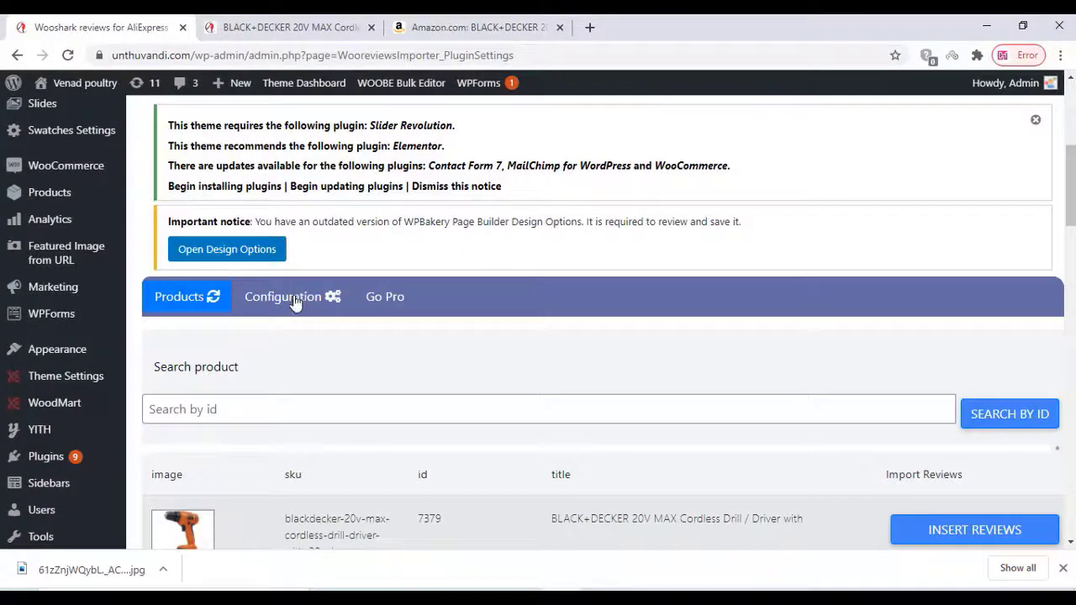
In the Wooshark plugin's common configuration, enable displaying reviews below the product description and adding reviews tags
click(294, 298)
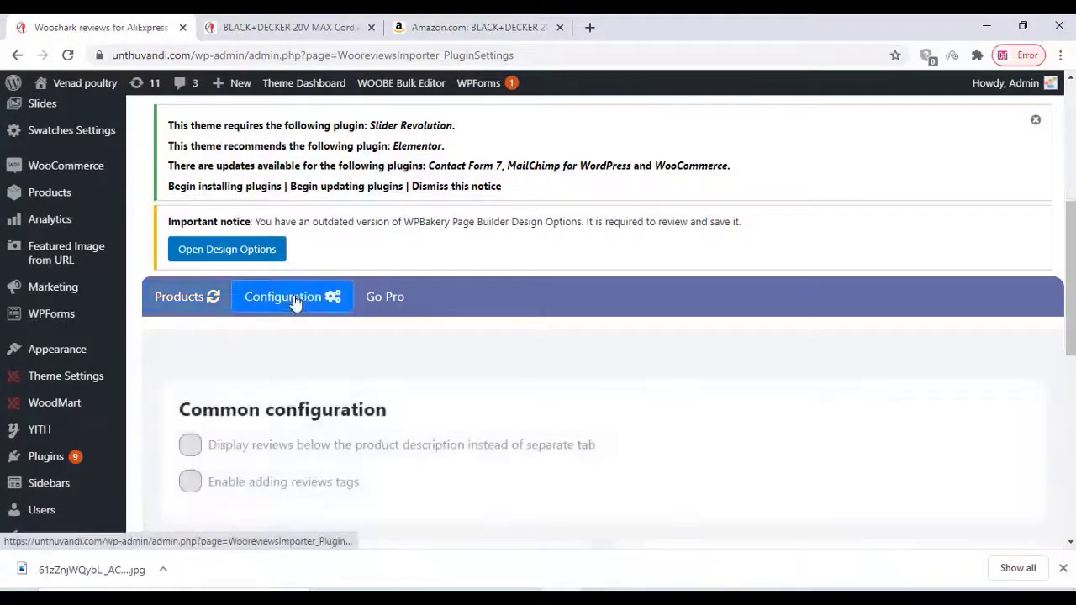
scroll(235, 210, down, 3)
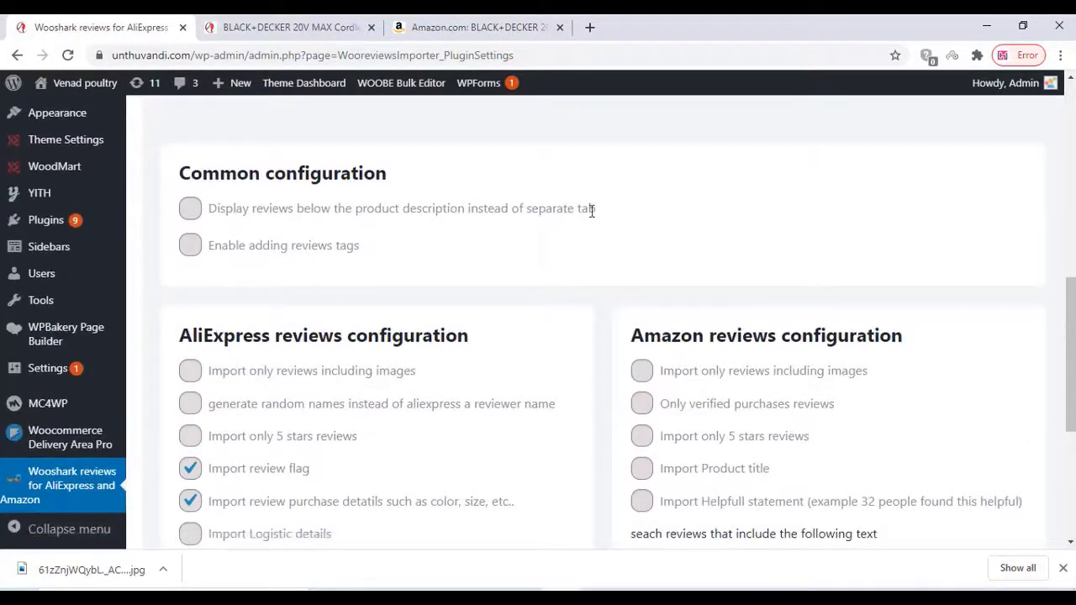
click(191, 212)
click(190, 245)
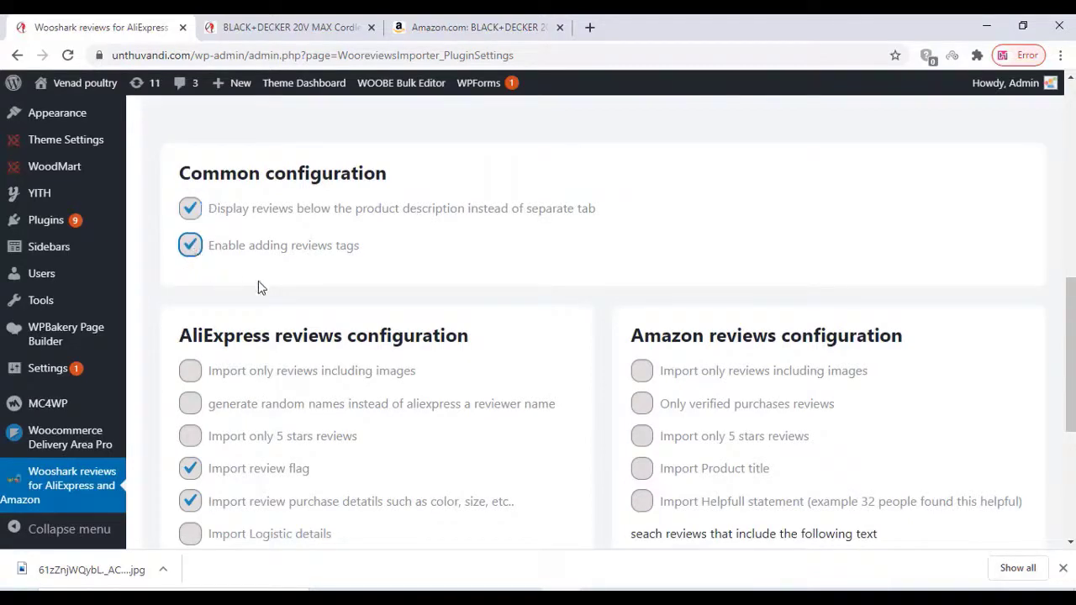
Restrict Amazon imports to reviews including images, verified purchases and 5 stars, and save the configuration
scroll(409, 312, down, 2)
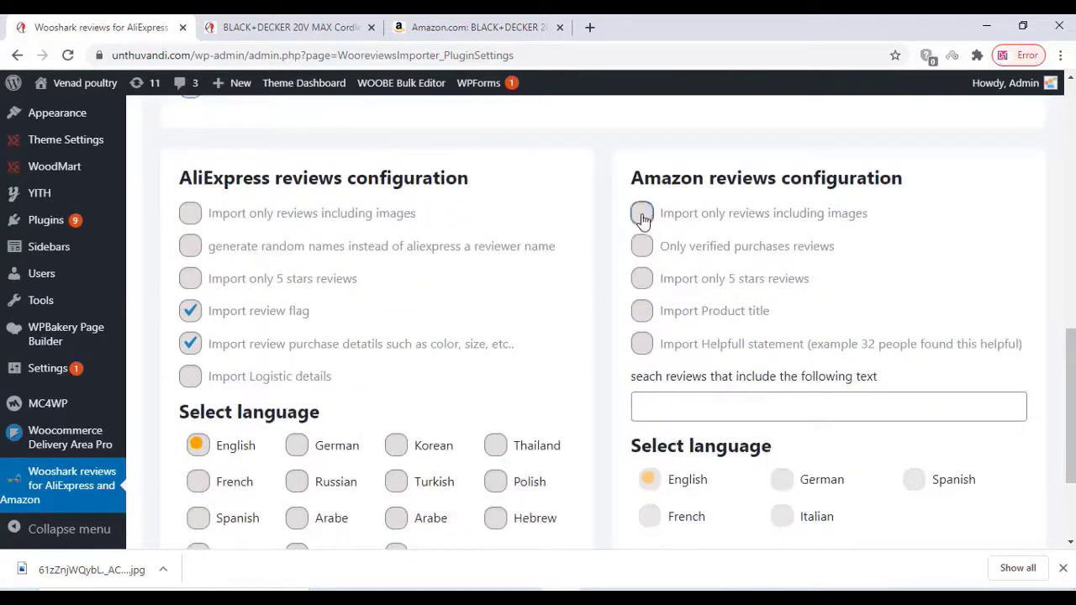
click(643, 216)
click(640, 248)
click(642, 282)
scroll(636, 343, down, 3)
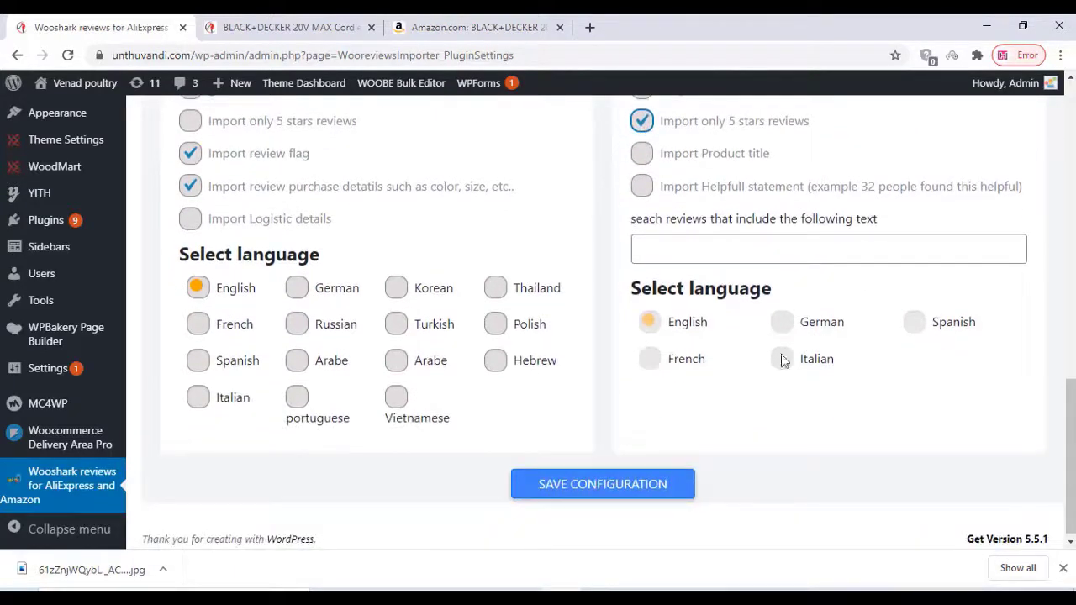
click(593, 488)
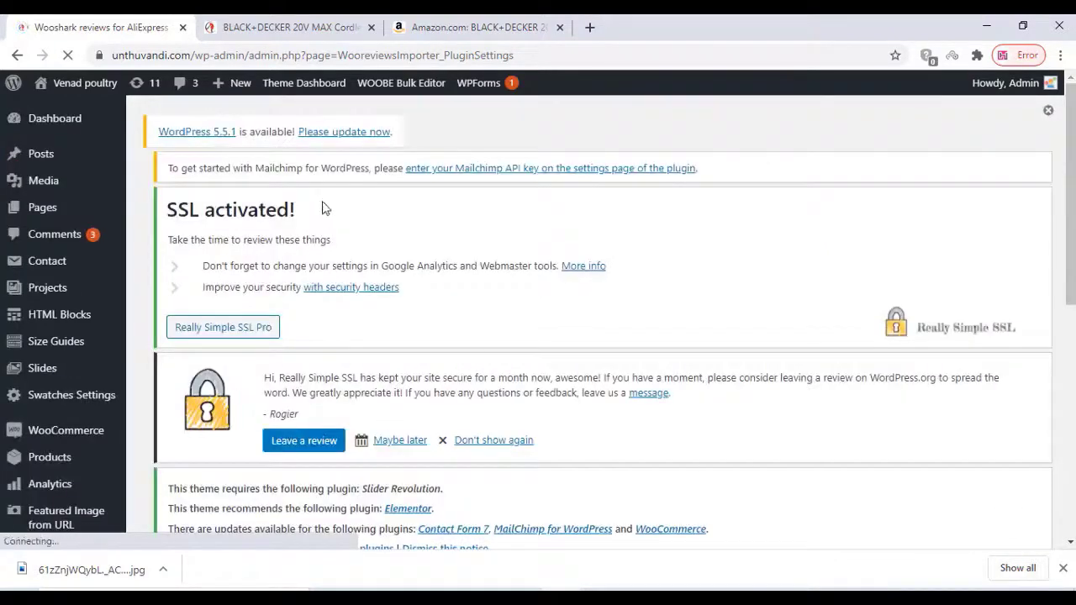
scroll(353, 266, down, 4)
scroll(353, 266, down, 2)
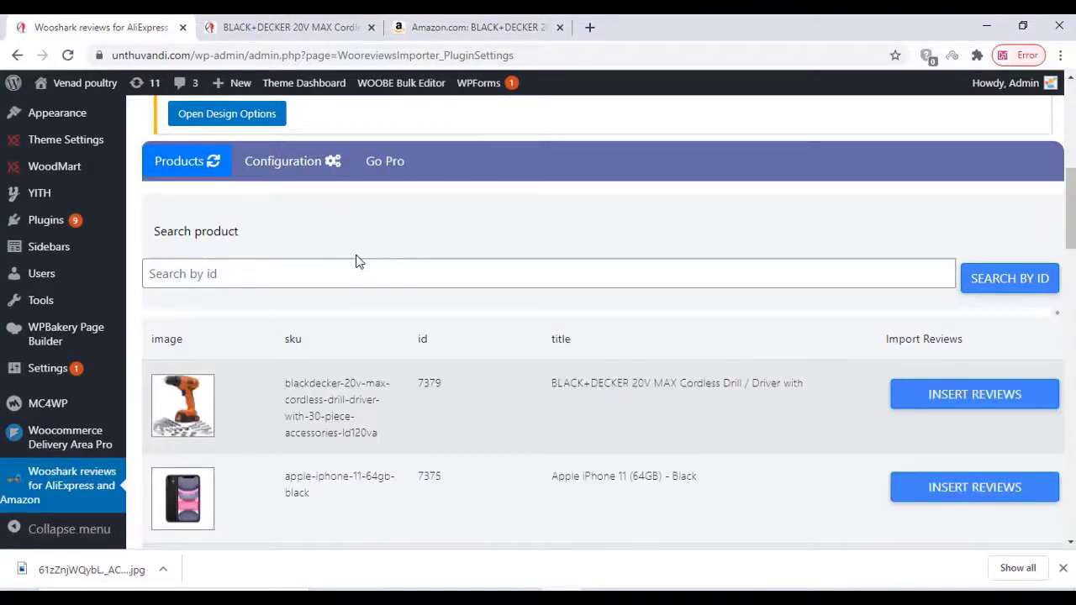
Return to the drill's store product page and look over its product details
click(256, 19)
scroll(252, 281, up, 10)
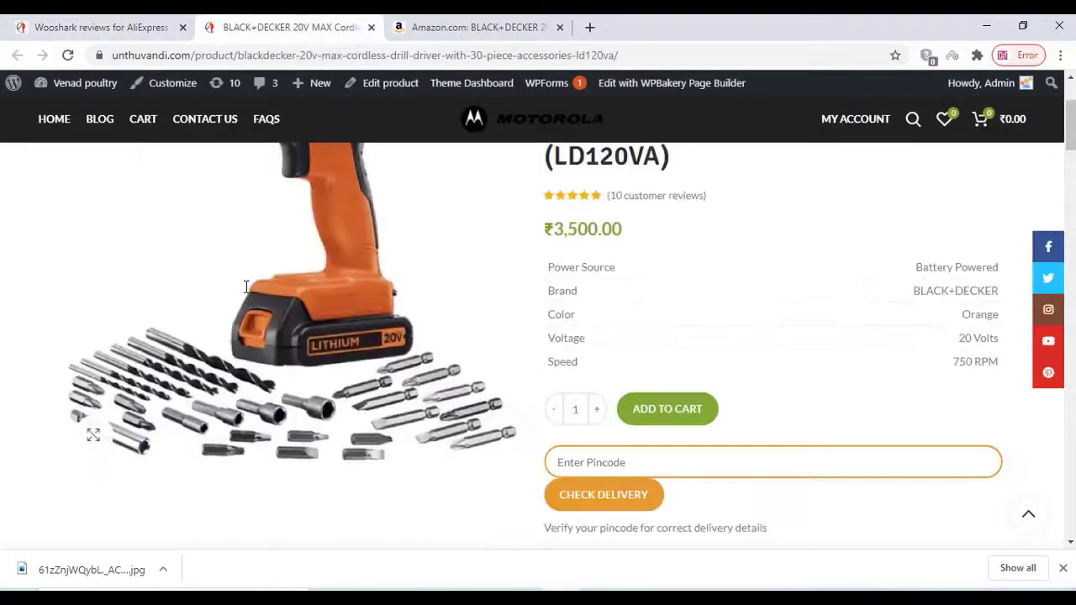
scroll(247, 287, down, 5)
scroll(246, 286, up, 5)
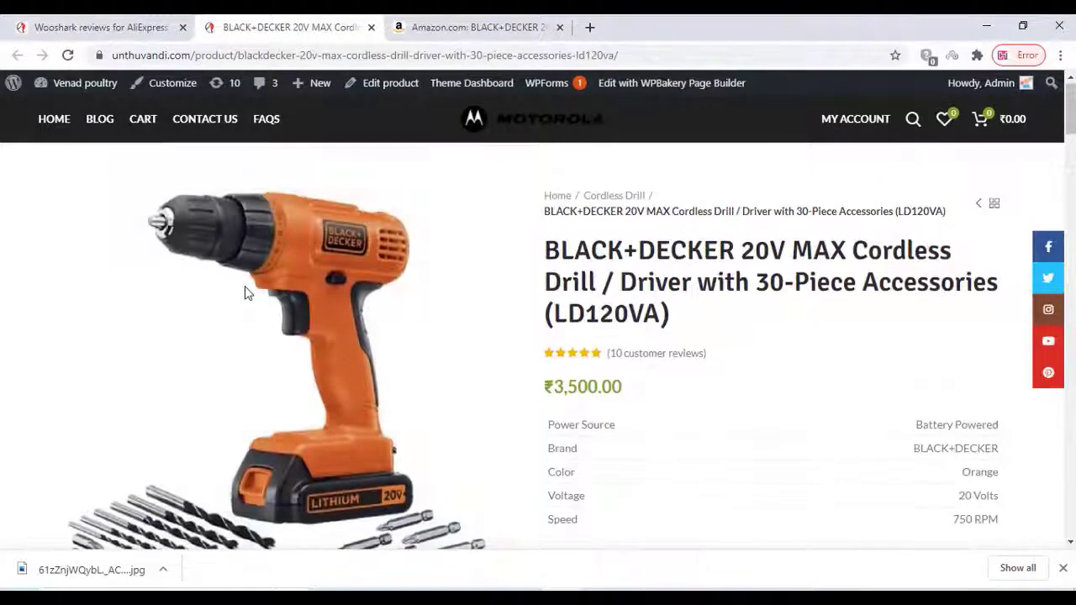